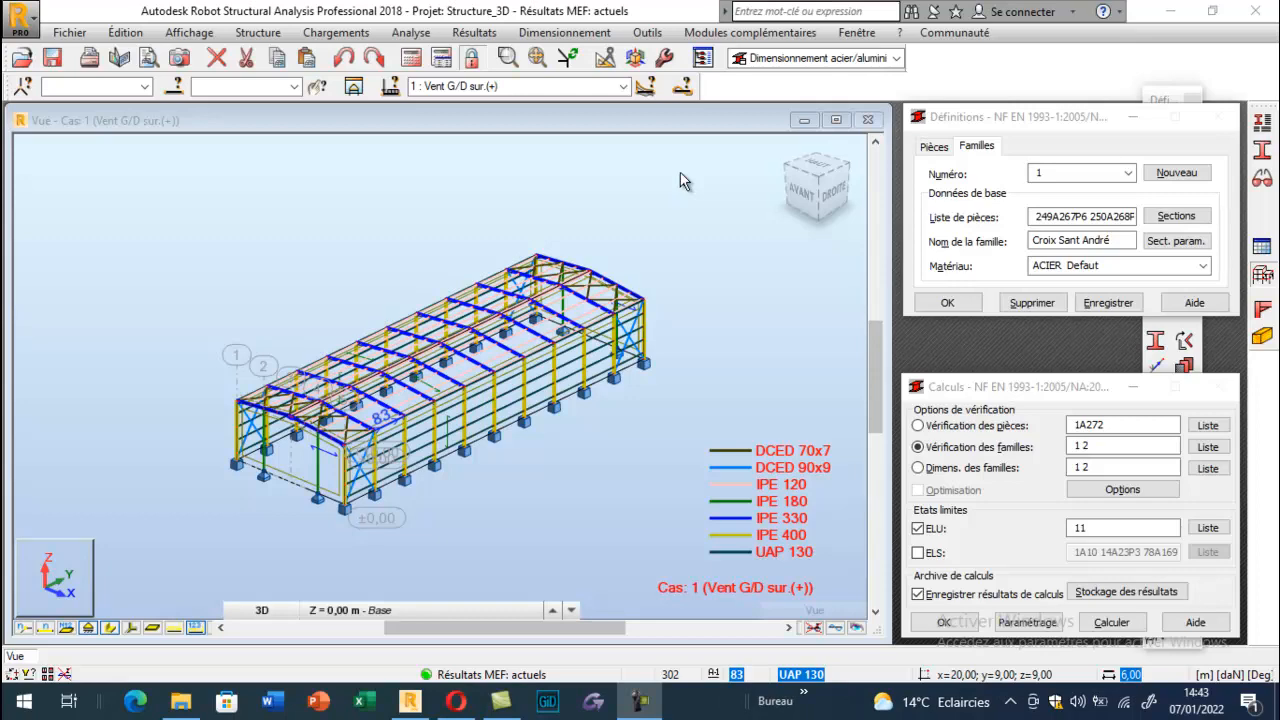
Step: Create a new member family number 3 and name it Travers
scroll(332, 368, up, 6)
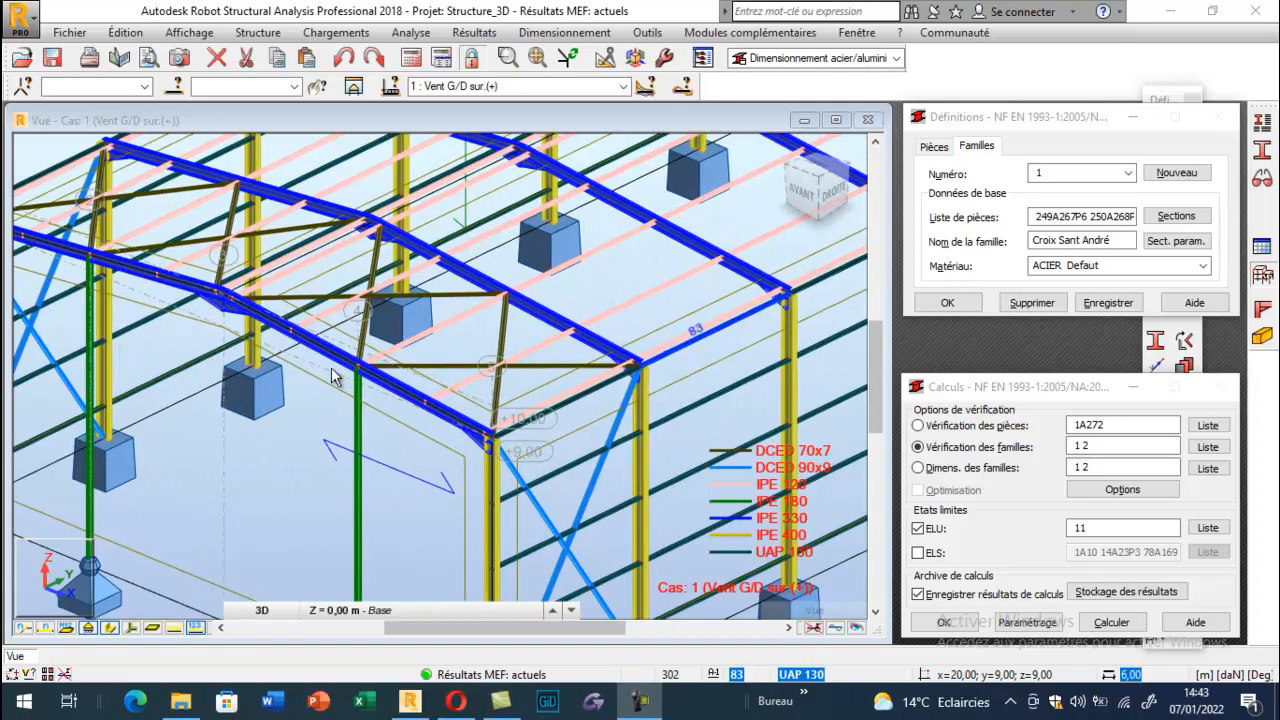
scroll(327, 343, up, 5)
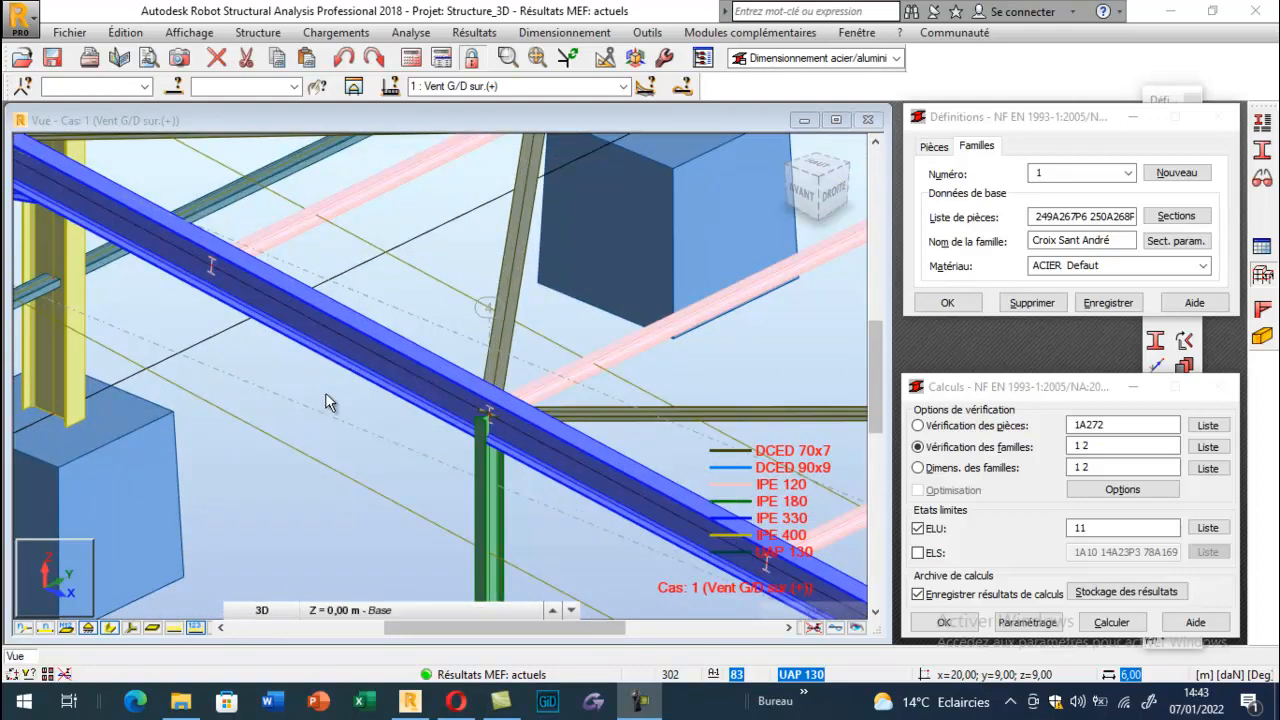
click(346, 356)
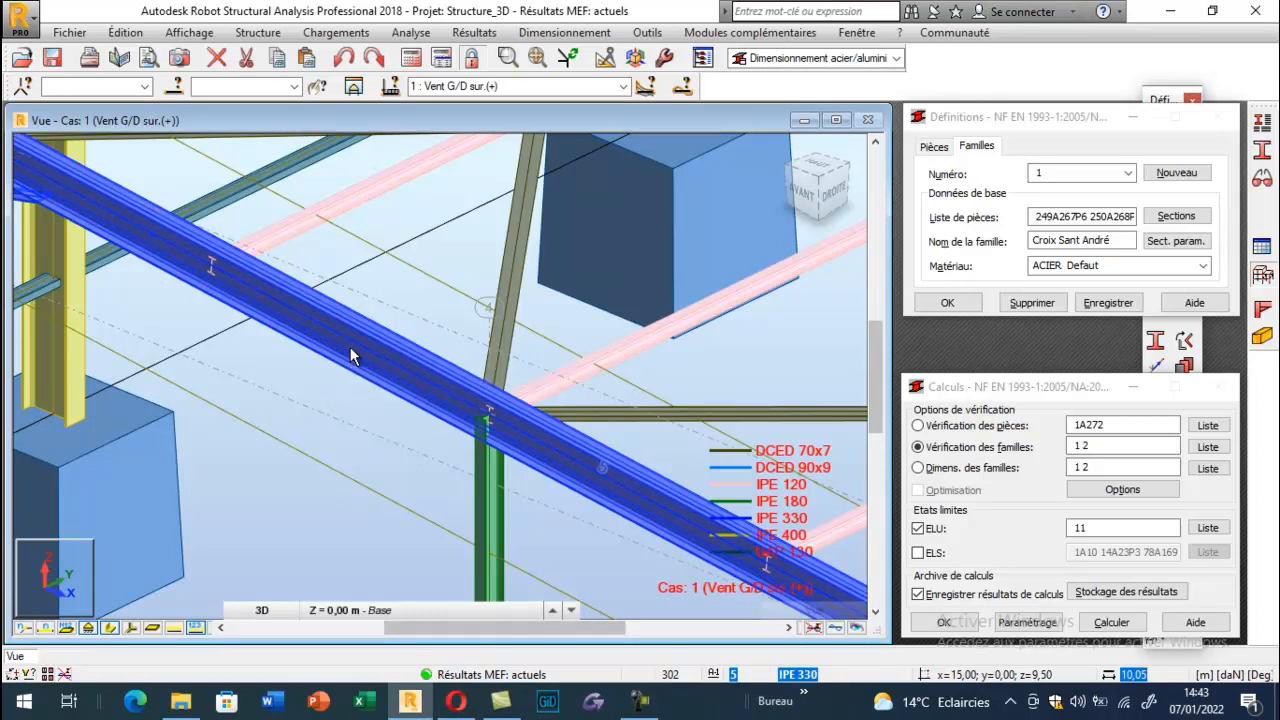
scroll(360, 358, down, 4)
scroll(391, 340, down, 5)
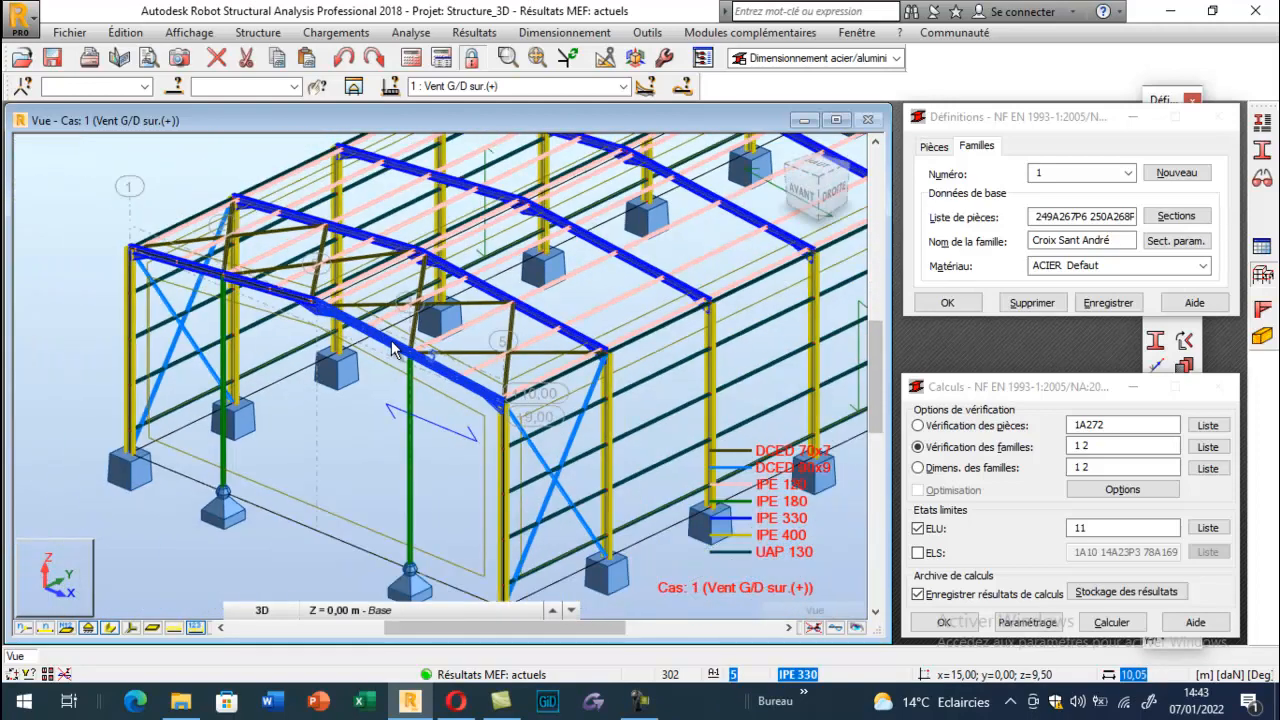
click(1177, 173)
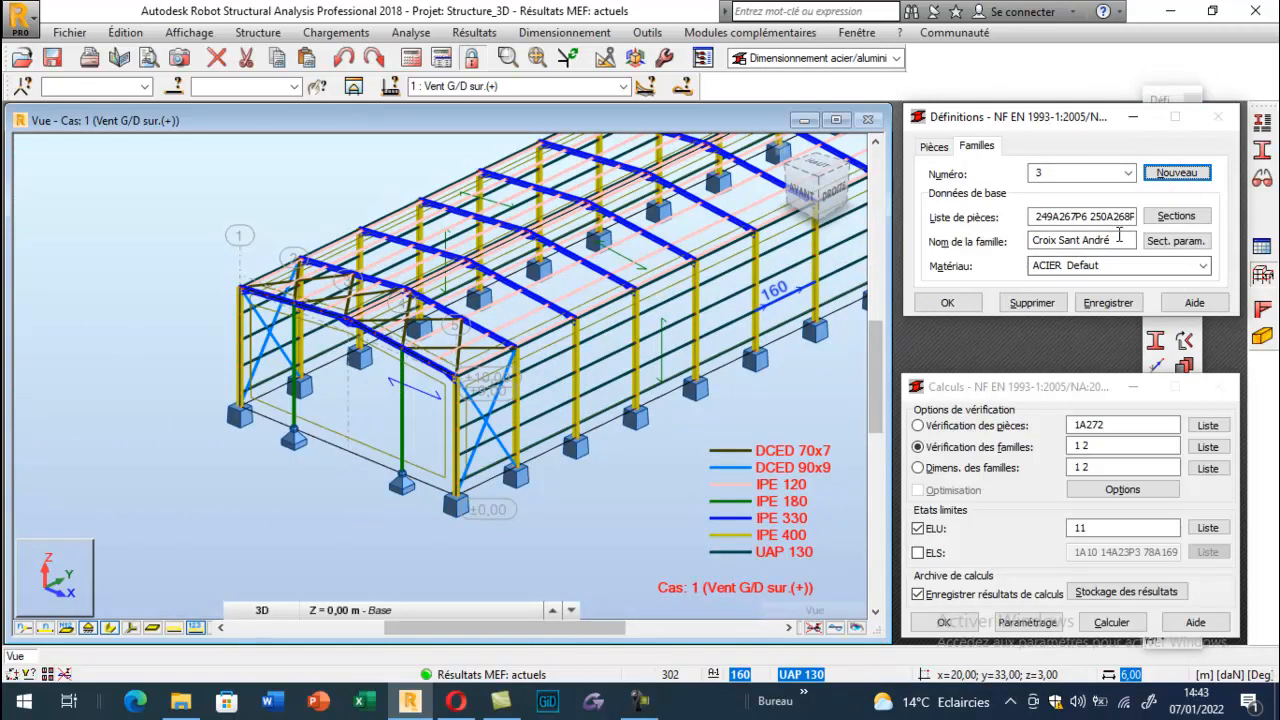
click(1060, 241)
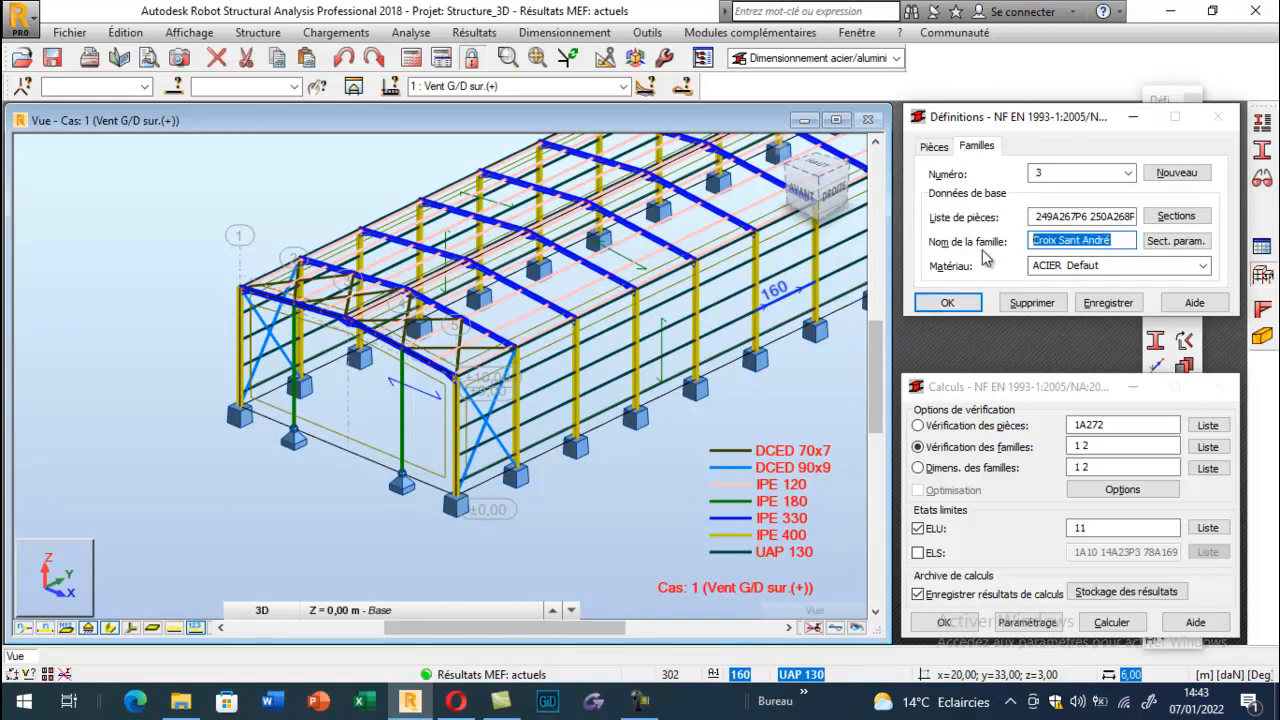
text(T)
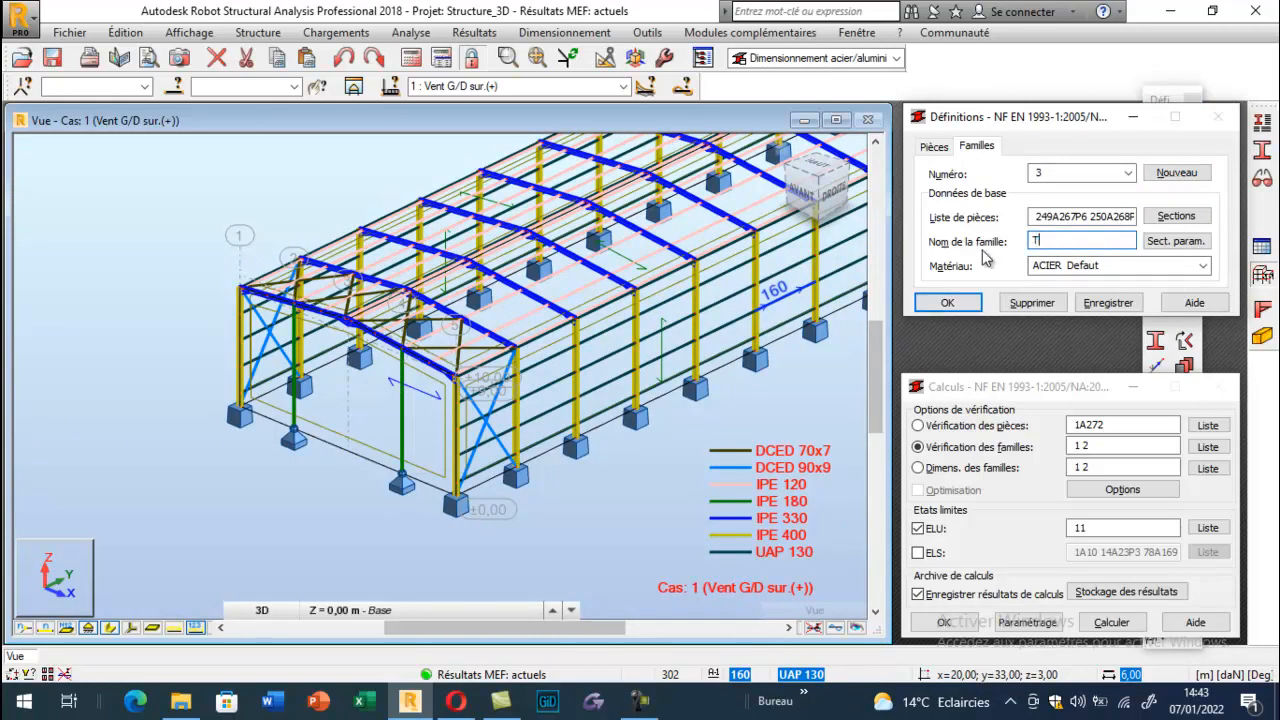
text(ravers)
Step: Replace the Travers family's member list with all IPE 330 bars, 2A44P6 5 10A46P6 12A42P6, and save the family
drag(1036, 217, 1140, 226)
key(Delete)
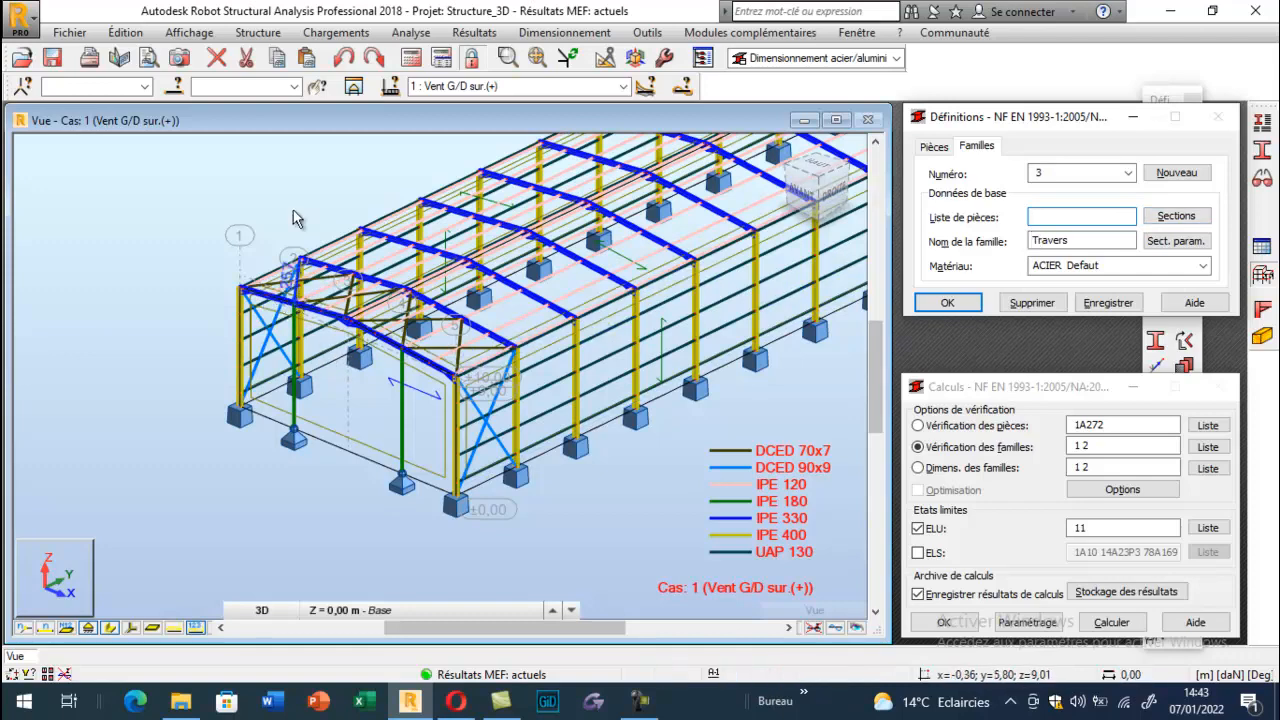
click(176, 88)
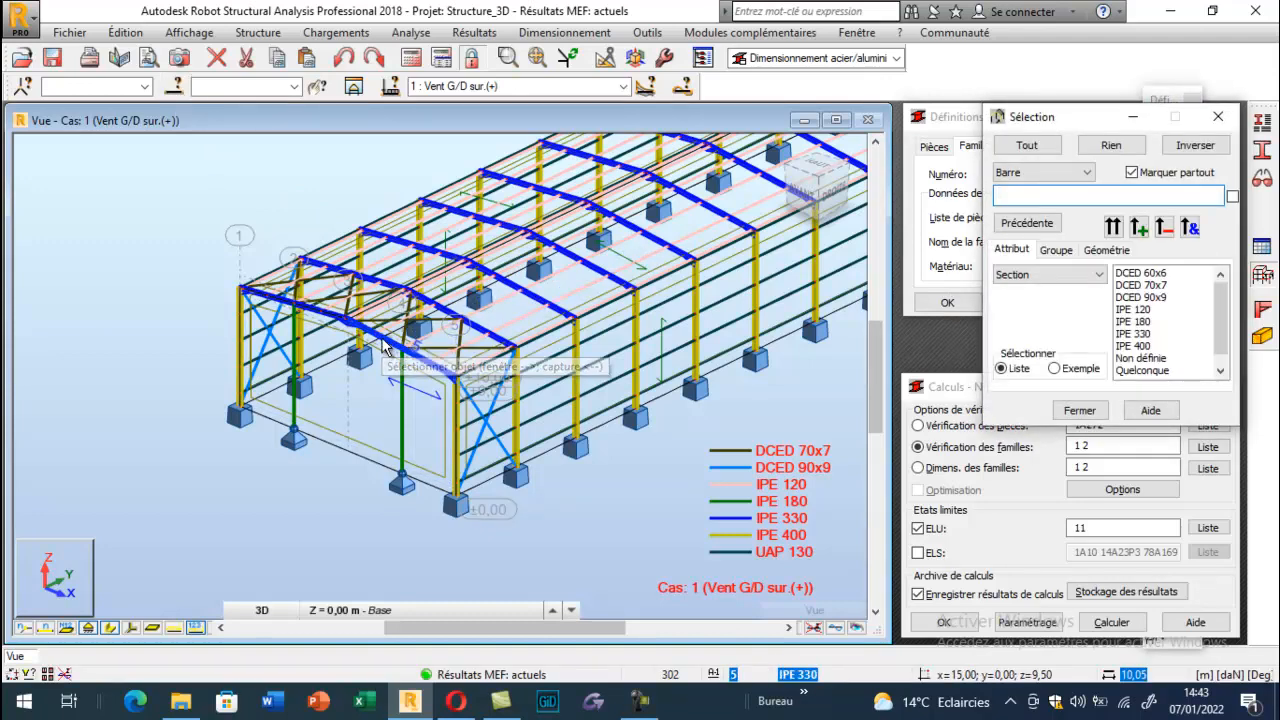
click(1133, 333)
click(1113, 228)
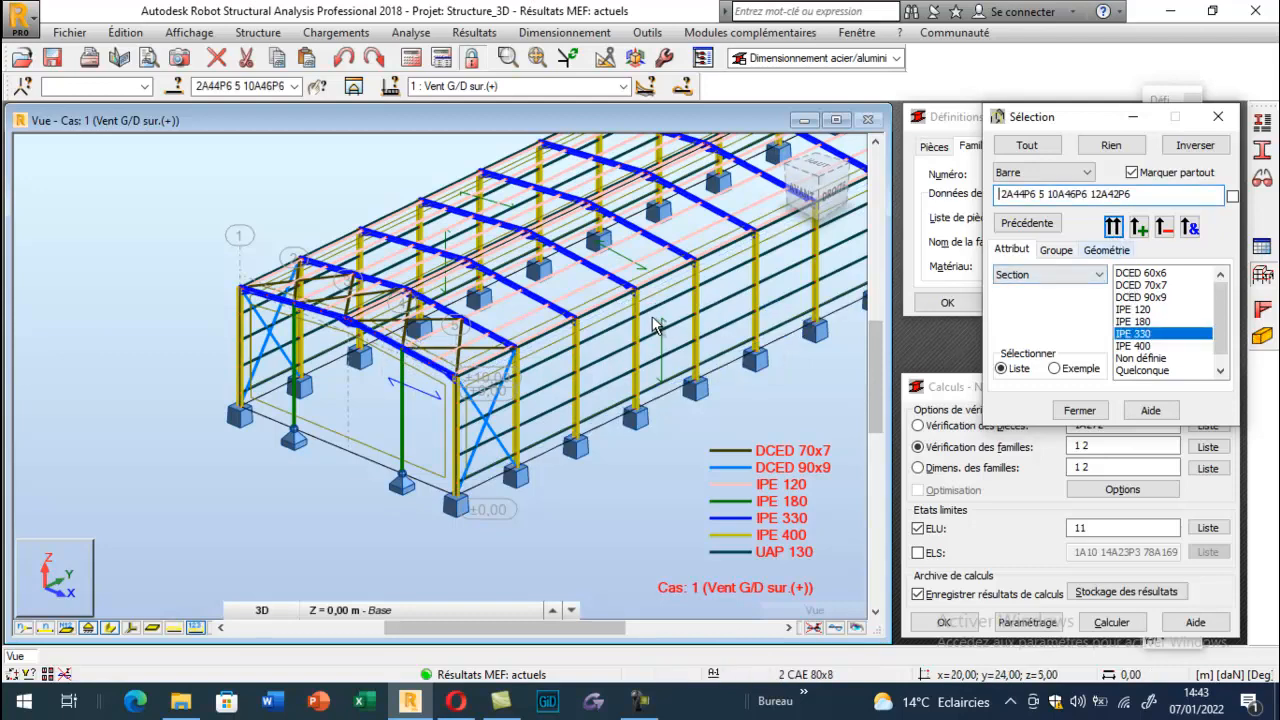
drag(1135, 194, 990, 196)
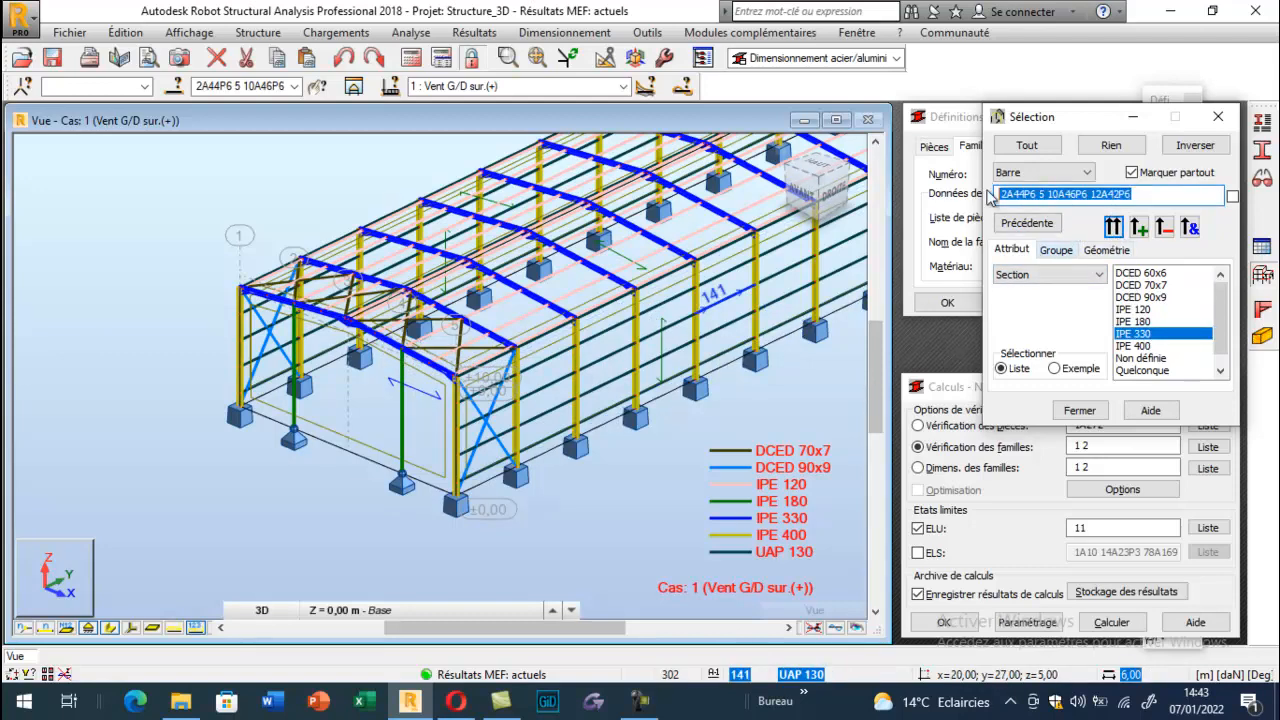
click(1218, 116)
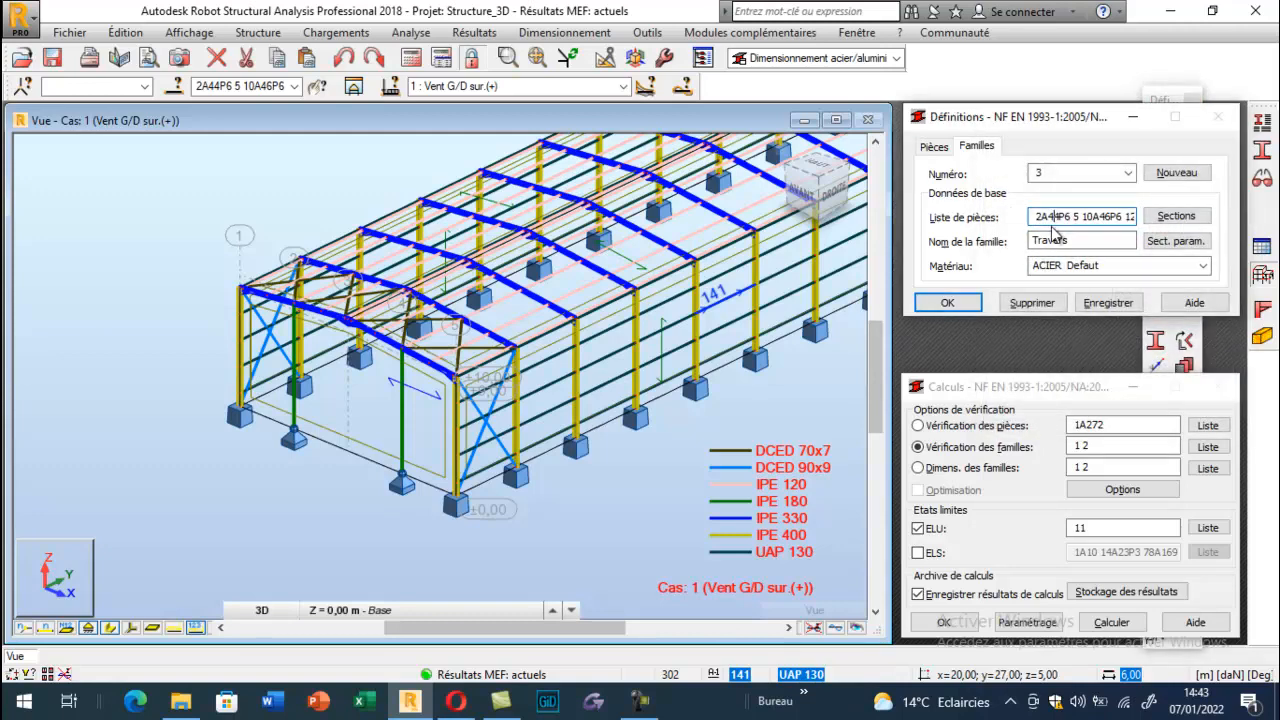
click(1104, 304)
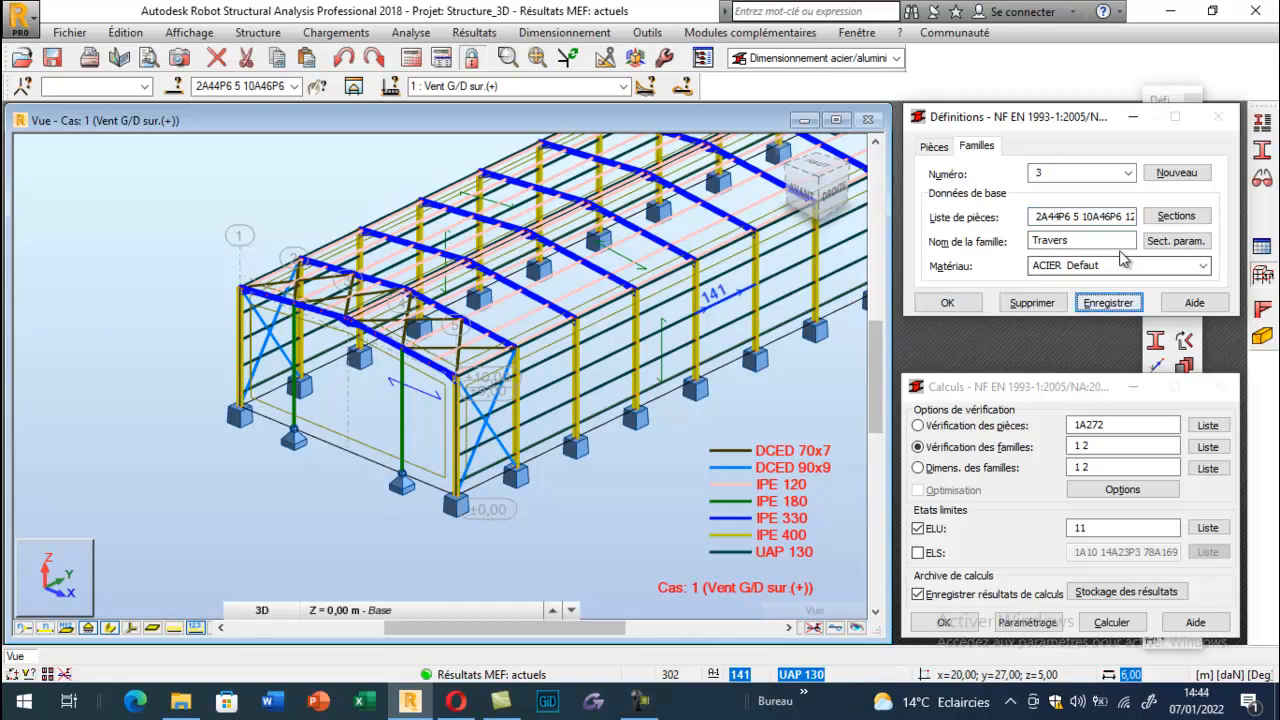
Step: Assign the HEA and IPE profile families from the France database as candidate sections for the Travers family
click(1166, 218)
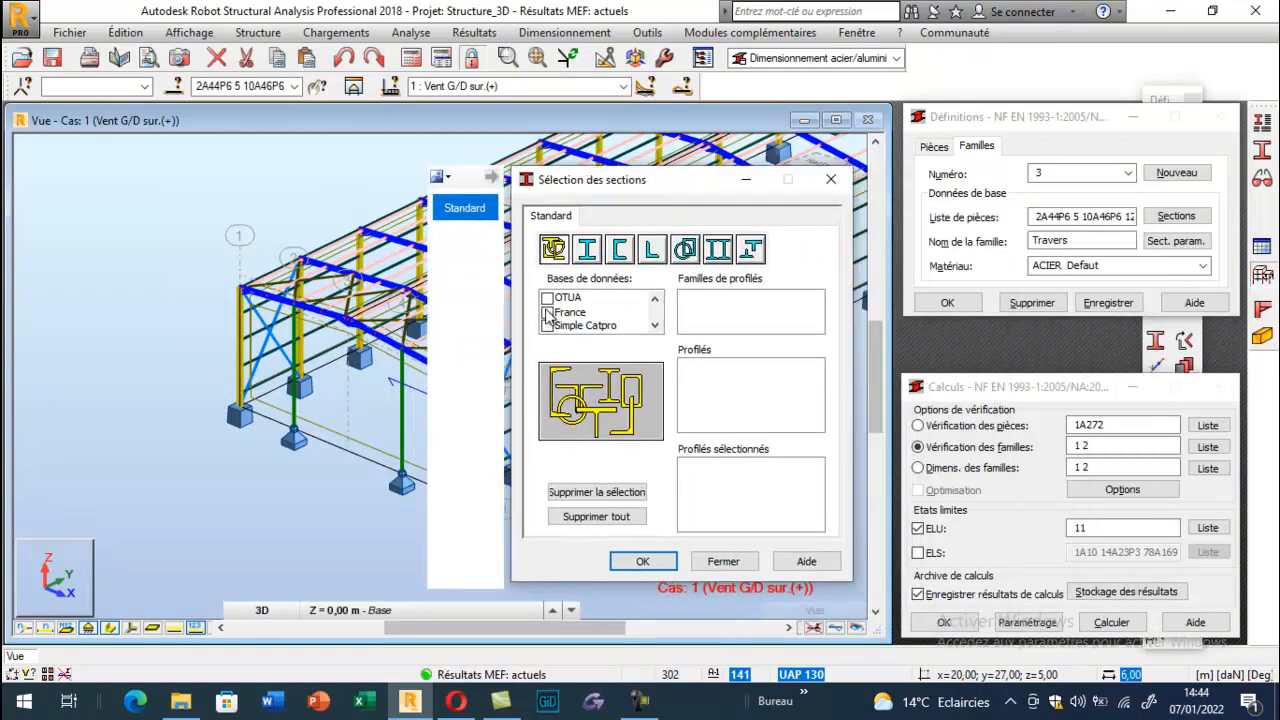
click(547, 311)
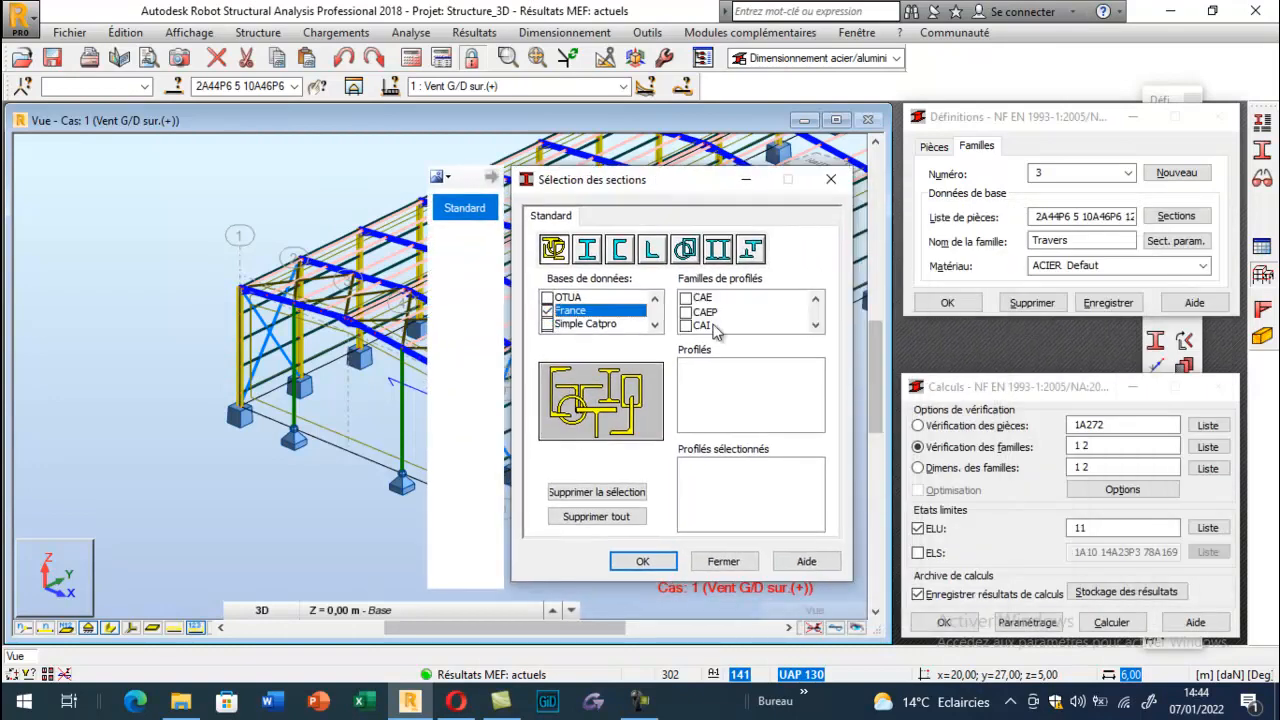
click(816, 326)
click(816, 326)
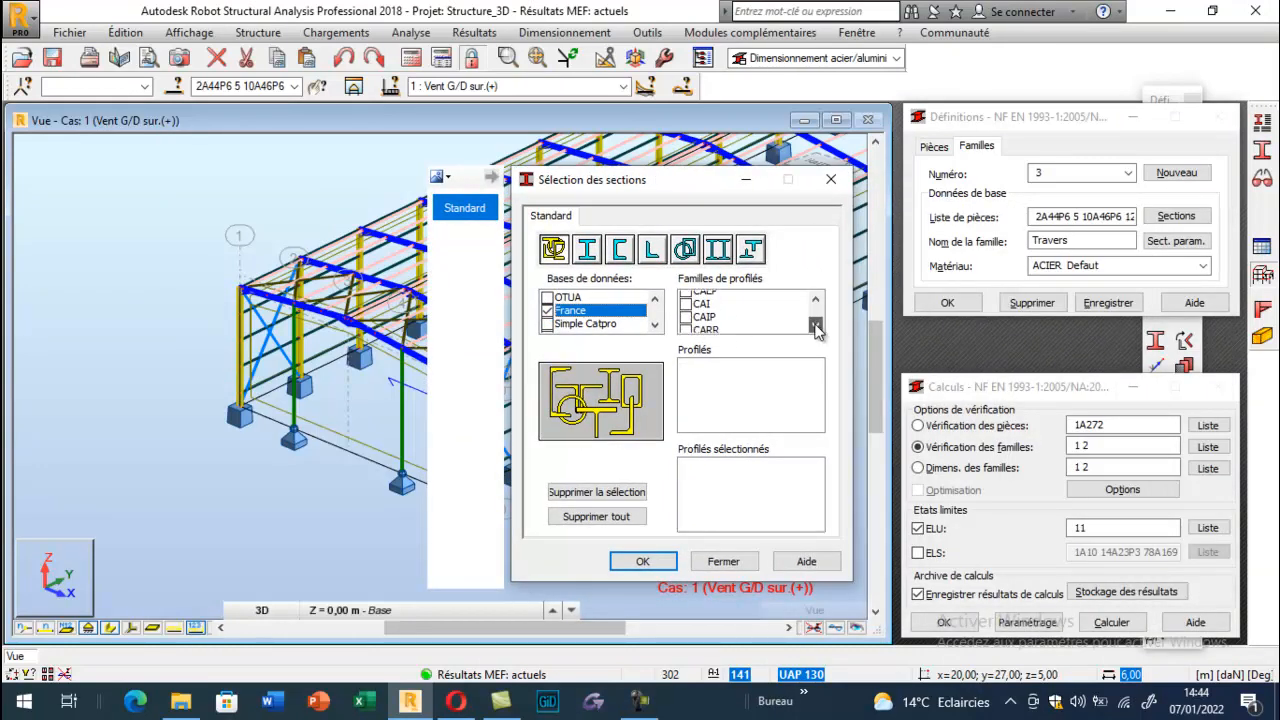
click(816, 326)
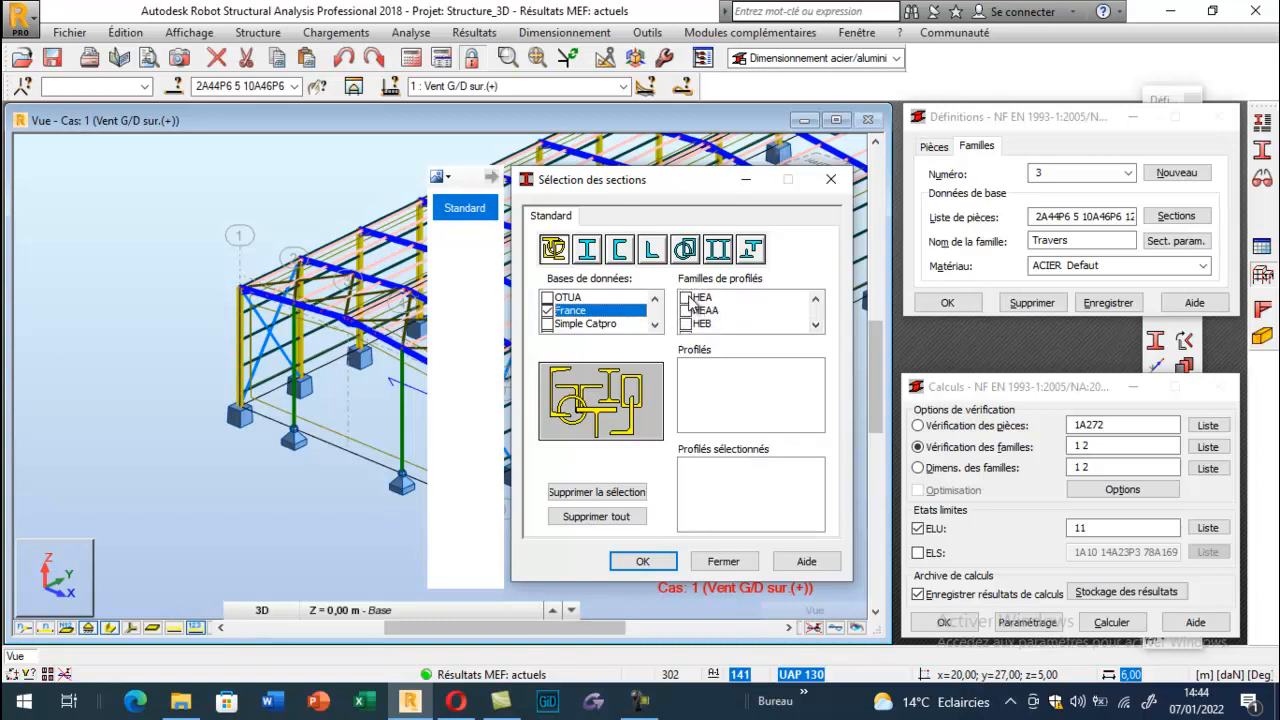
click(700, 297)
click(816, 326)
click(816, 326)
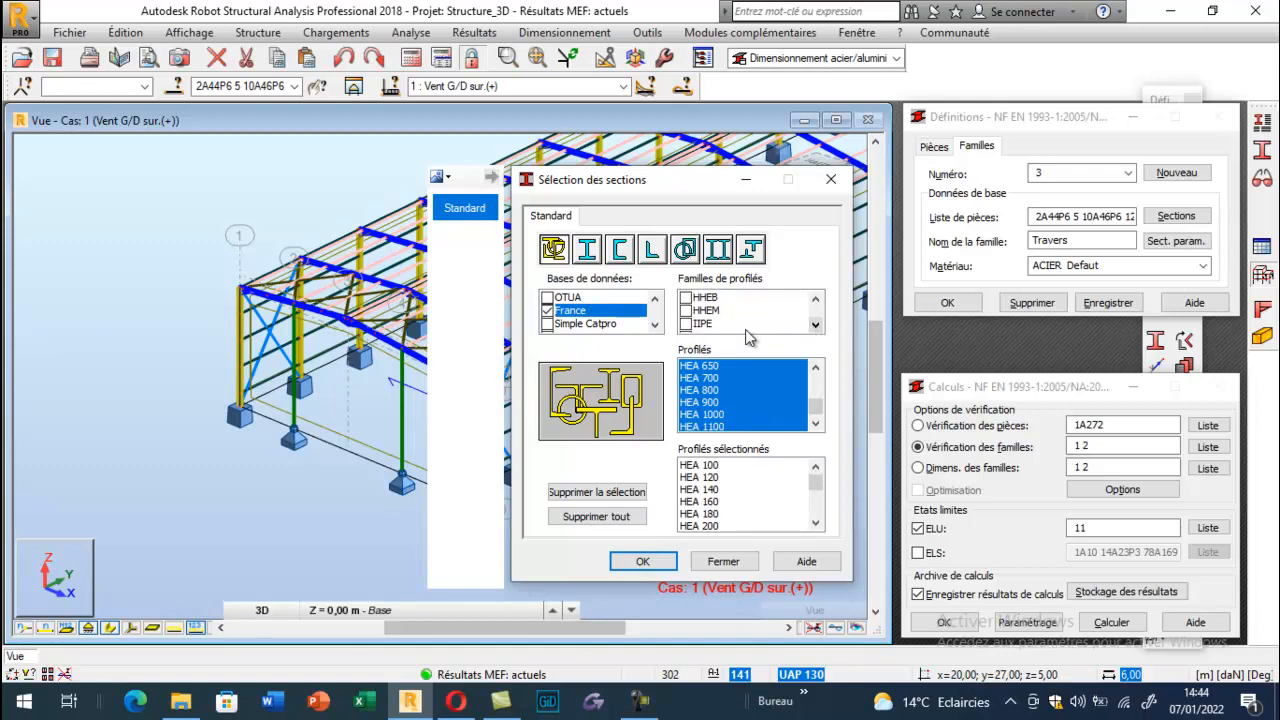
click(816, 326)
click(686, 324)
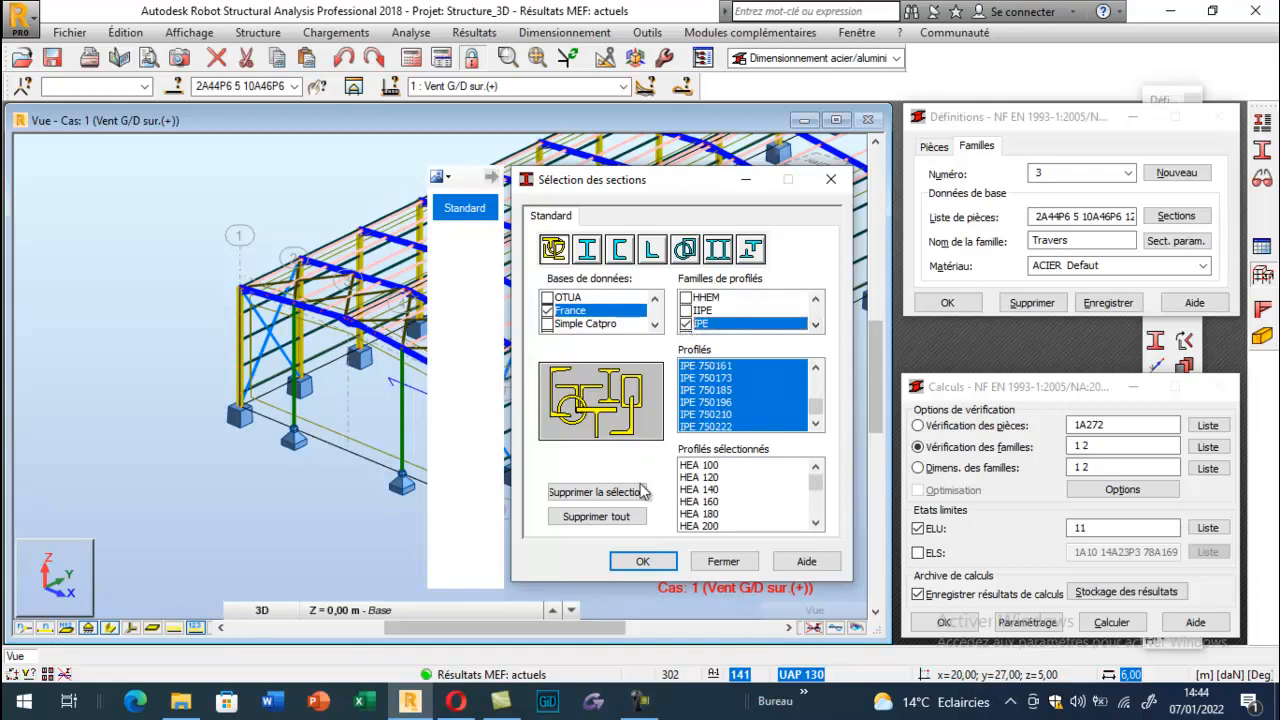
click(643, 561)
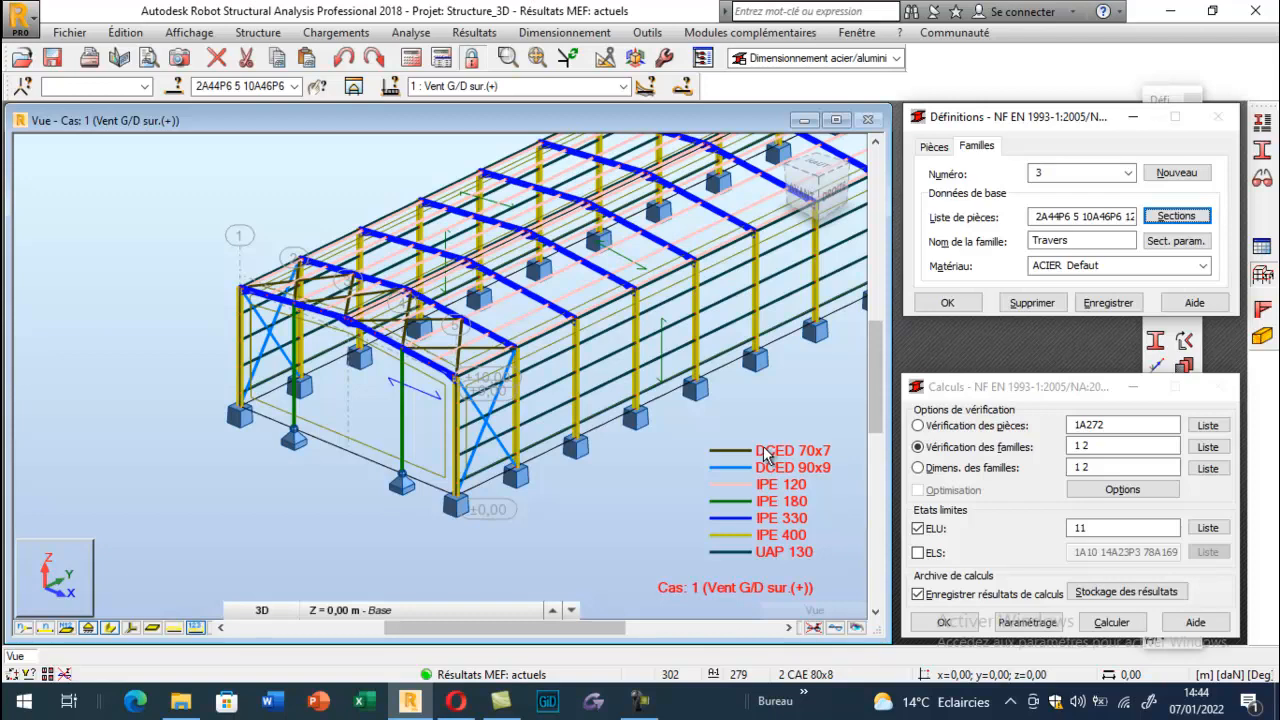
Step: Save the Travers family and set the calculation to family design for family 3
click(1108, 302)
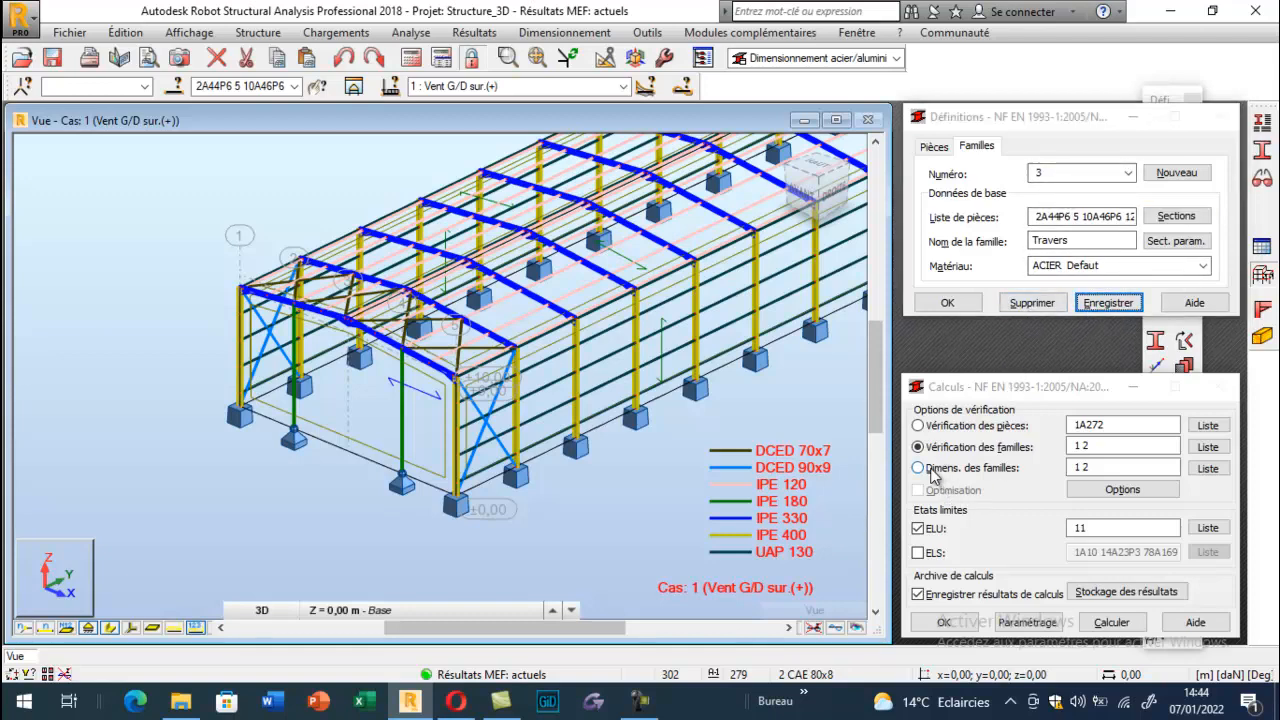
click(918, 468)
text(3)
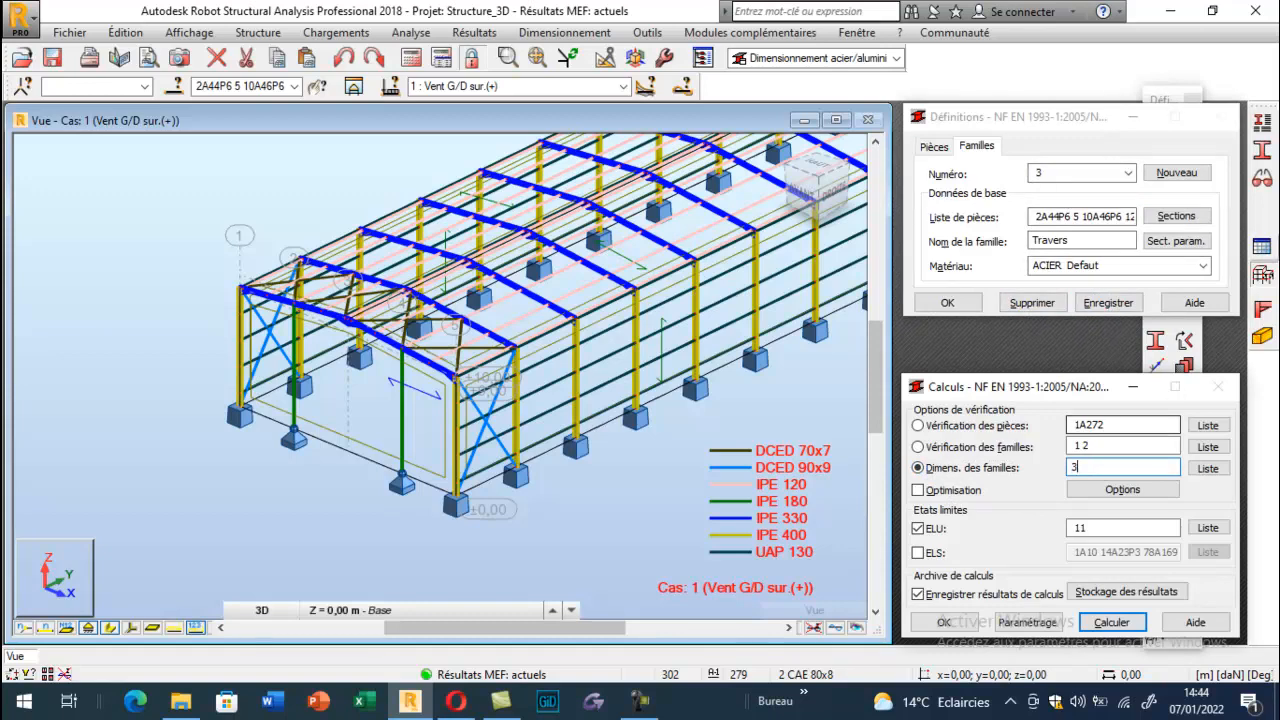
Step: Start a new member type definition and name it Traverse
click(1264, 122)
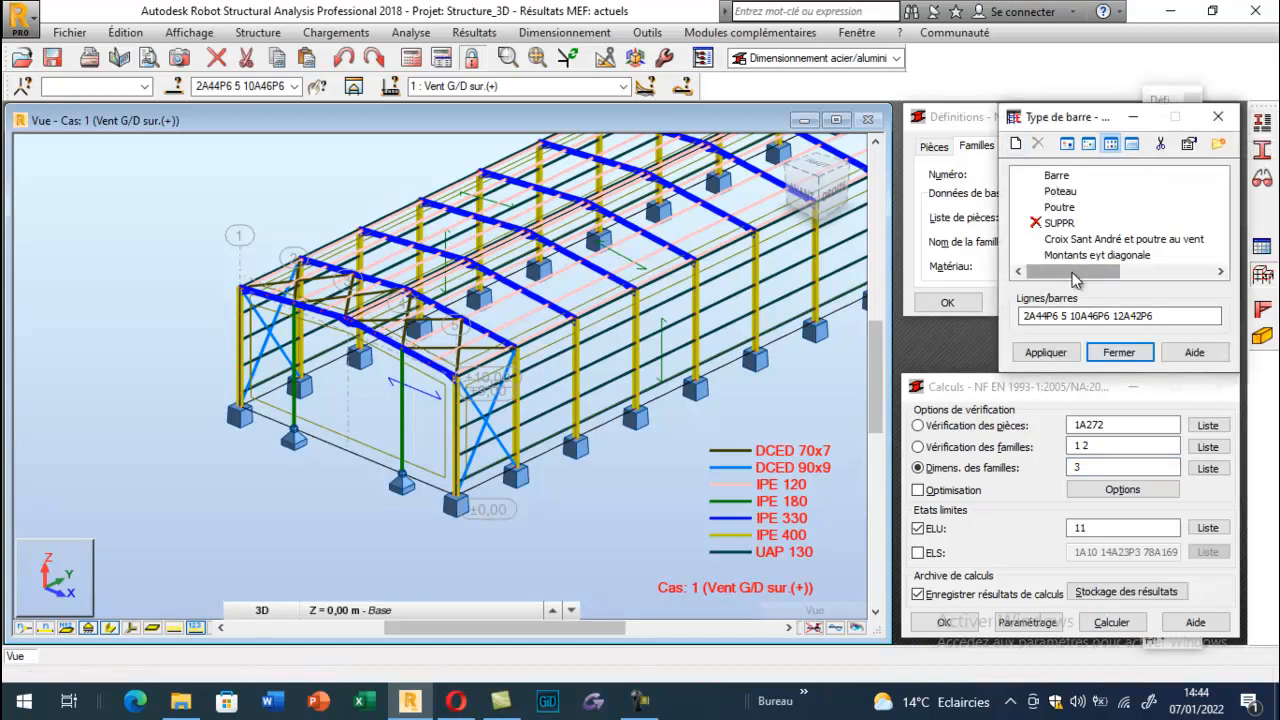
click(1016, 143)
click(970, 107)
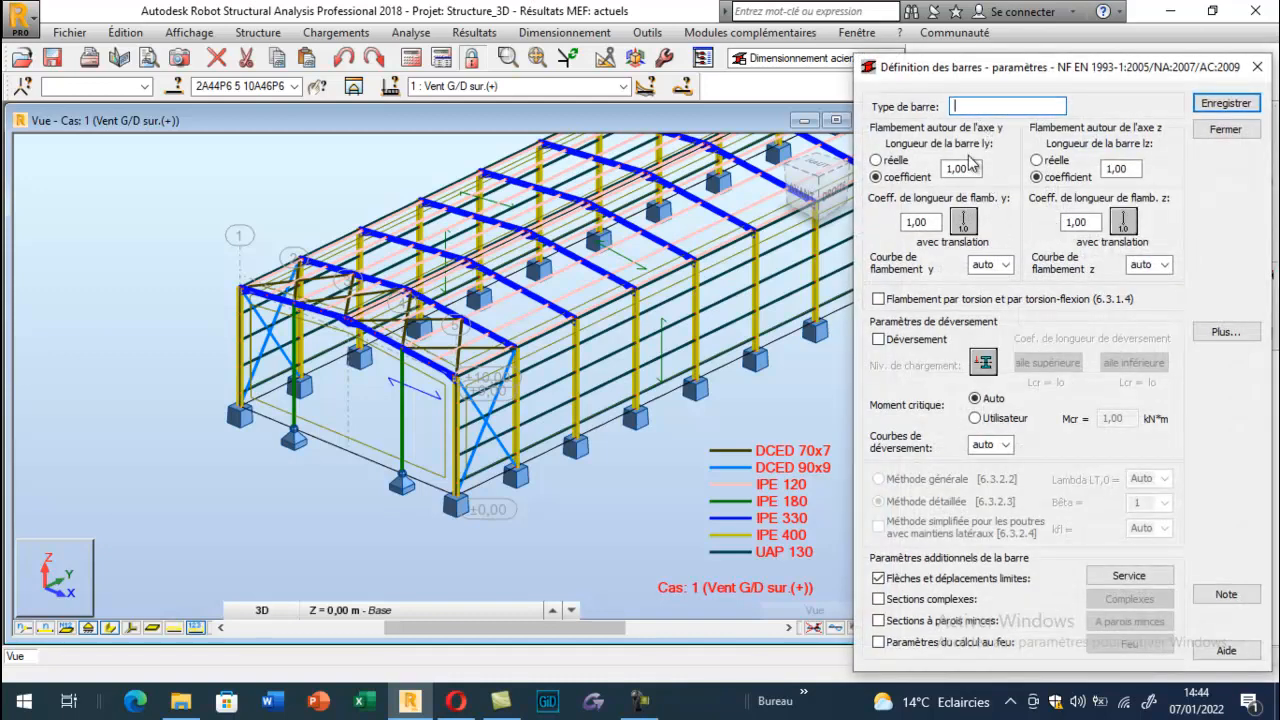
text(Traverse)
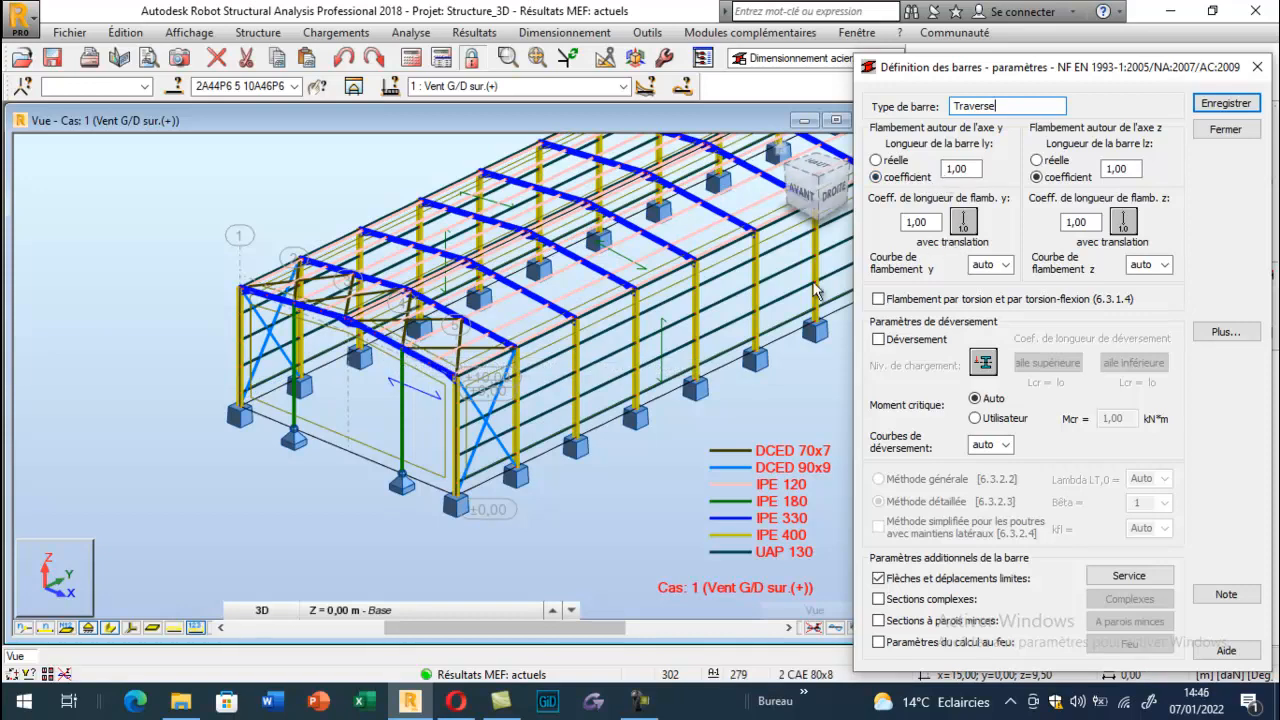
Step: Examine the front frame's IPE 330 rafter, its haunched connection to the column and the purlins along its length
scroll(400, 347, up, 2)
scroll(400, 347, up, 2)
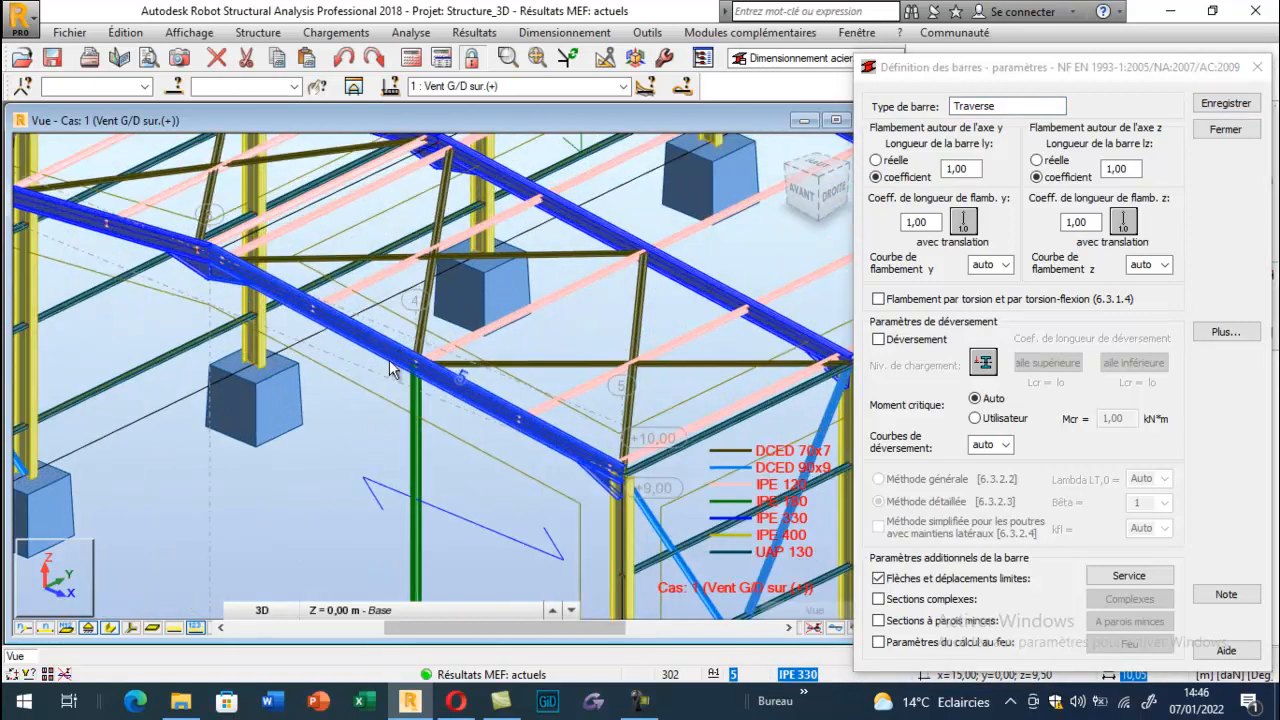
scroll(372, 322, up, 2)
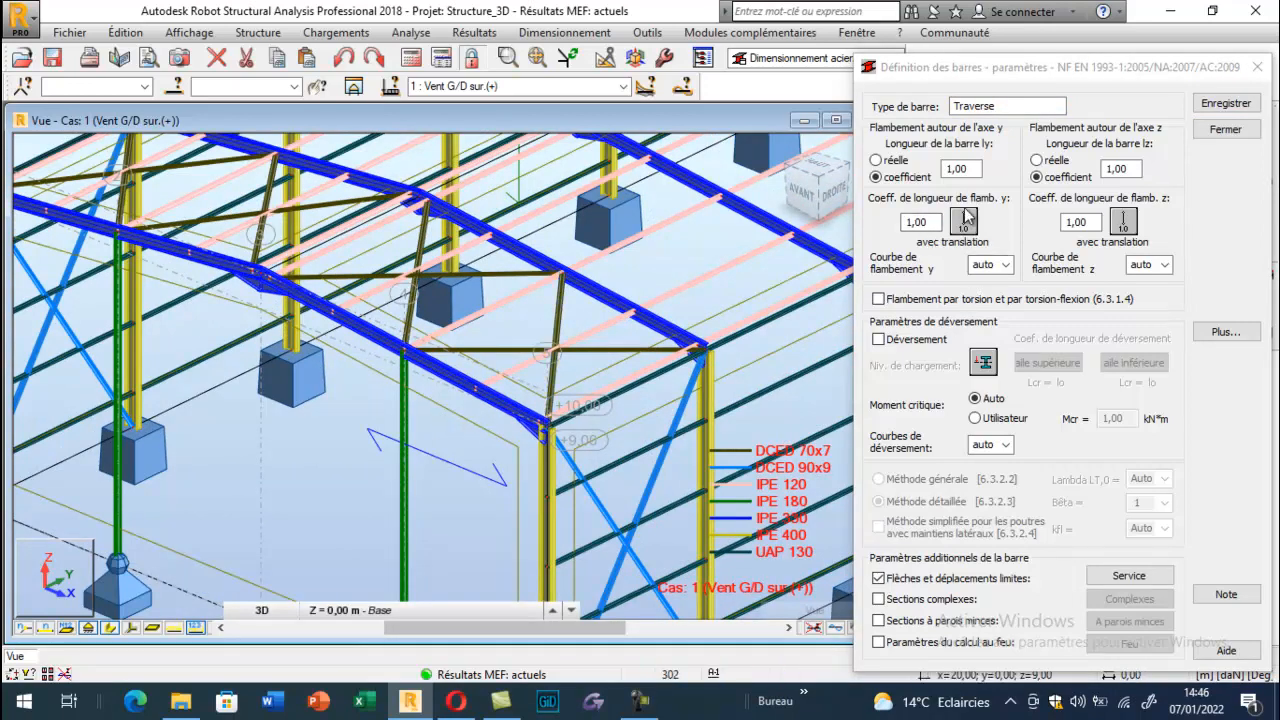
scroll(565, 405, up, 6)
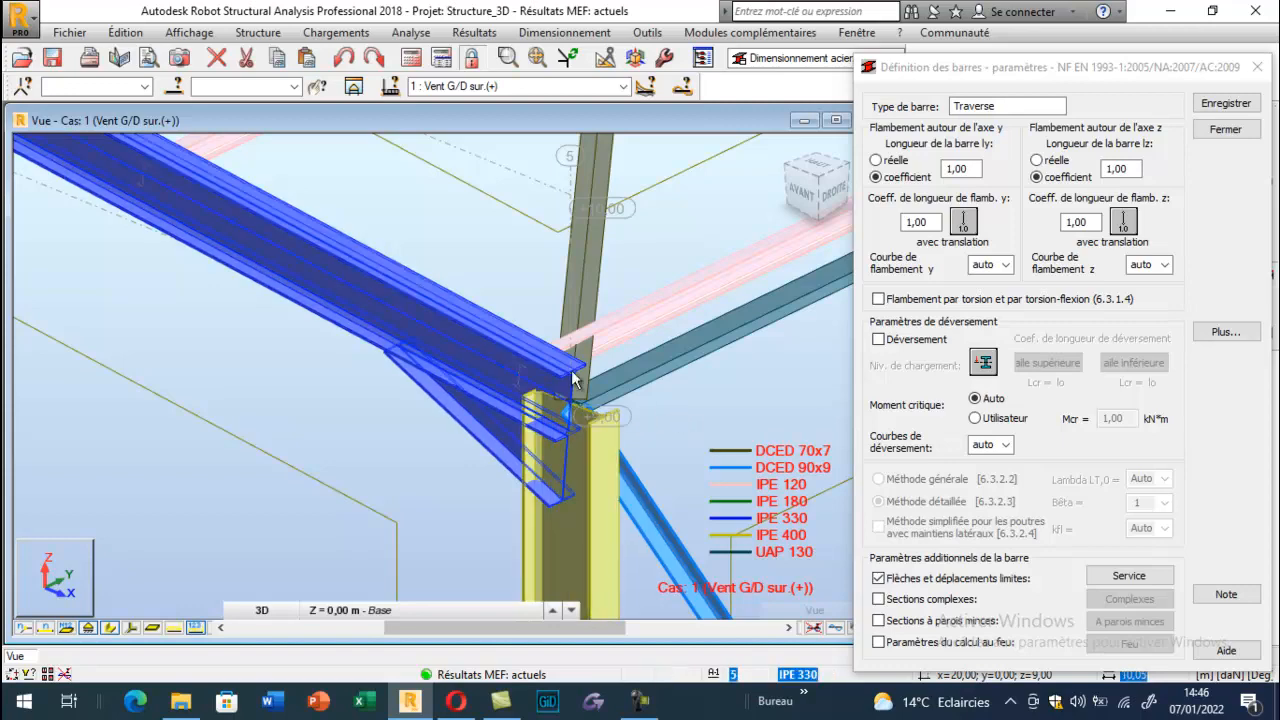
scroll(727, 359, down, 3)
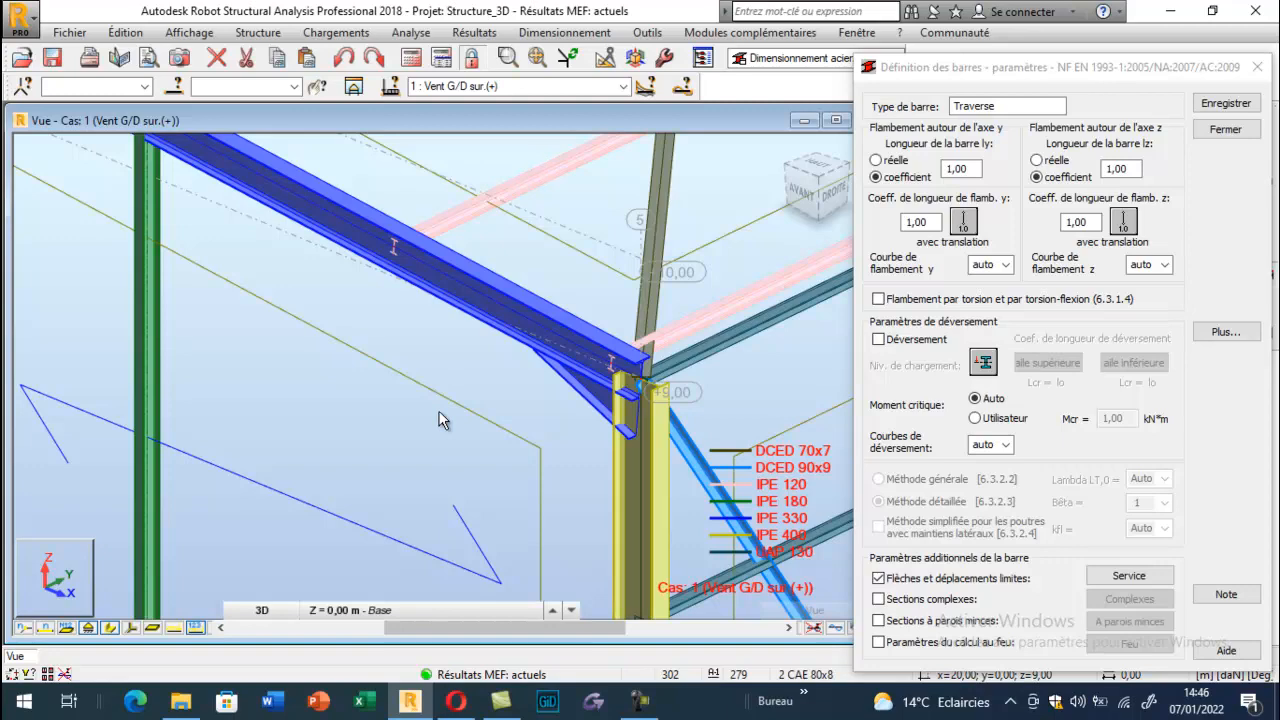
scroll(515, 410, down, 6)
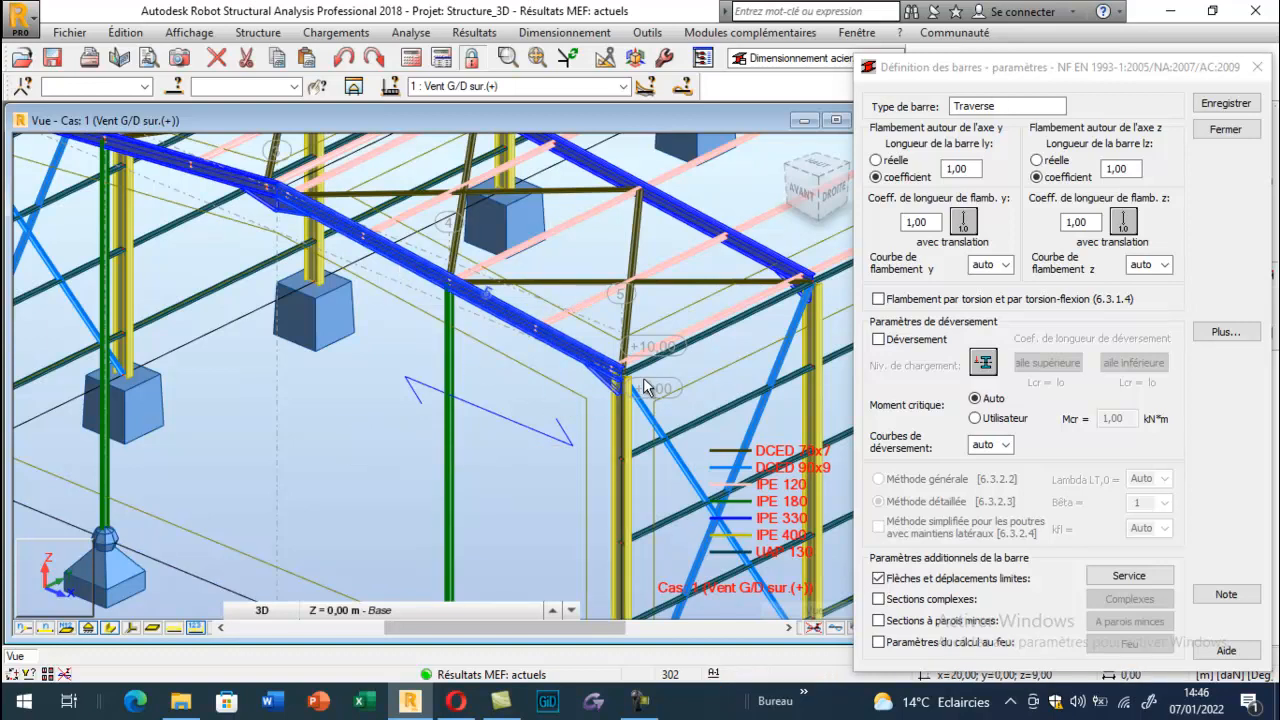
scroll(622, 388, up, 2)
scroll(620, 378, down, 1)
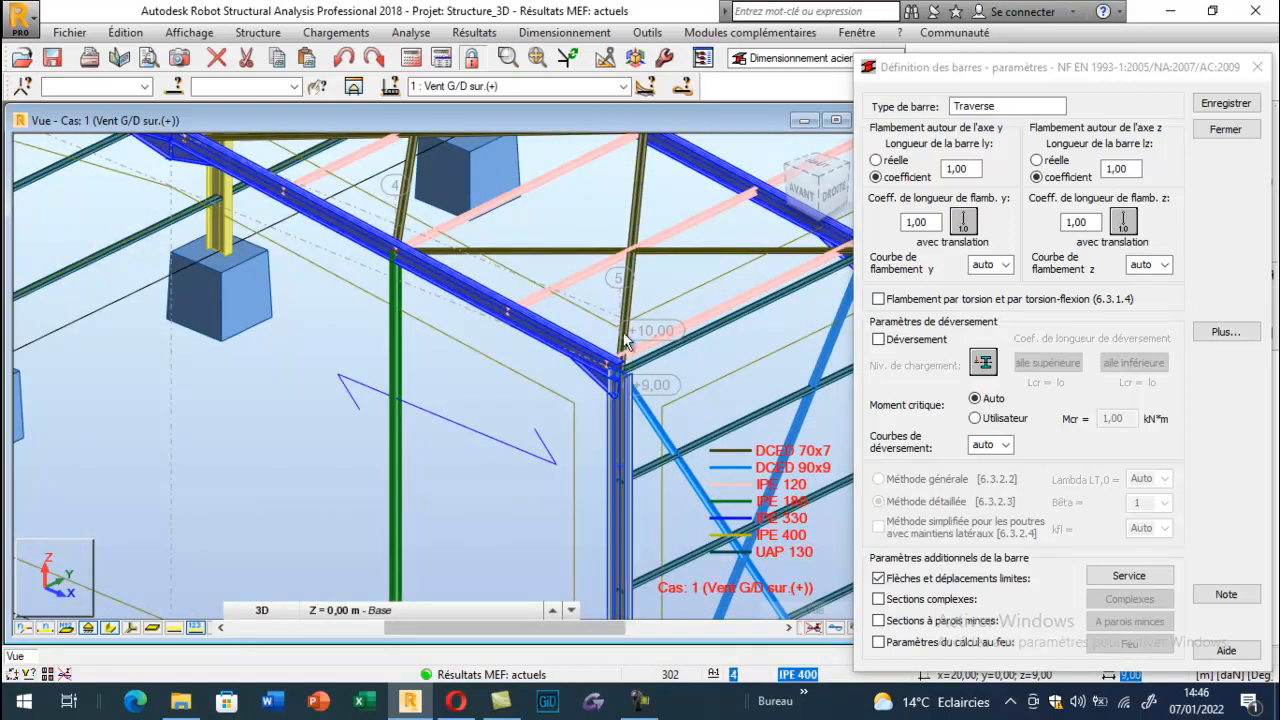
scroll(614, 377, up, 1)
scroll(228, 206, down, 2)
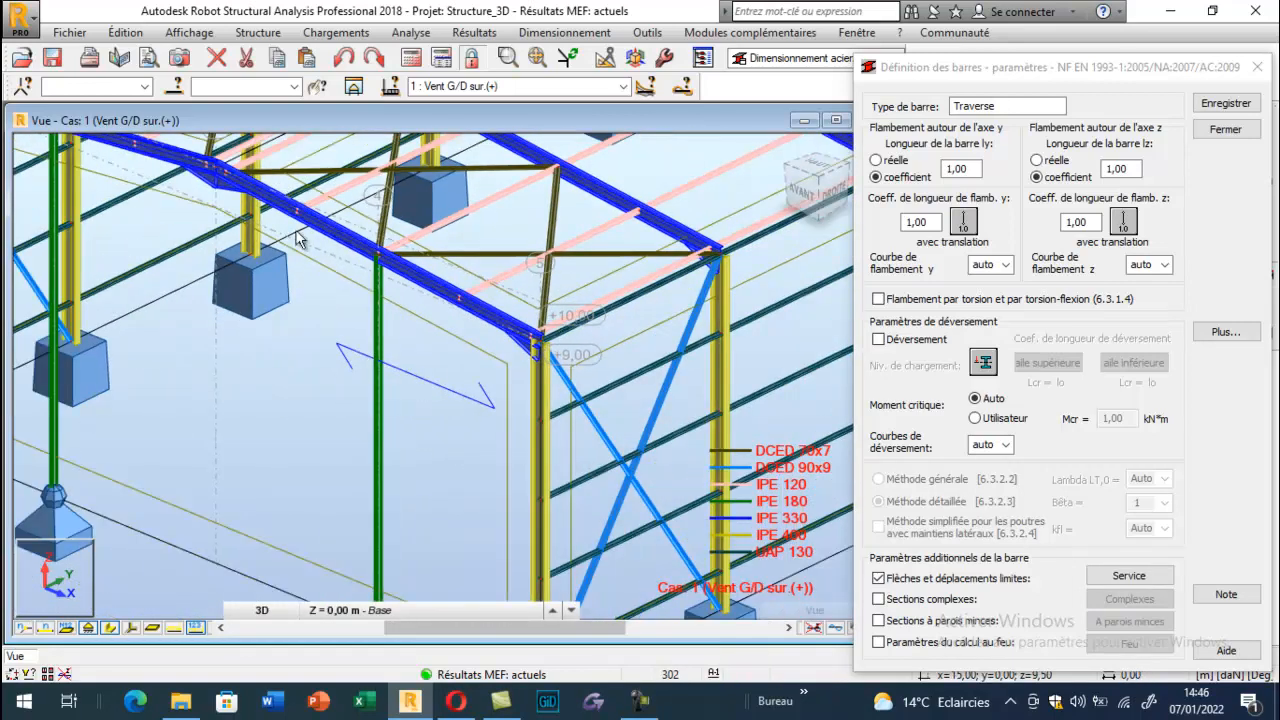
scroll(228, 206, up, 2)
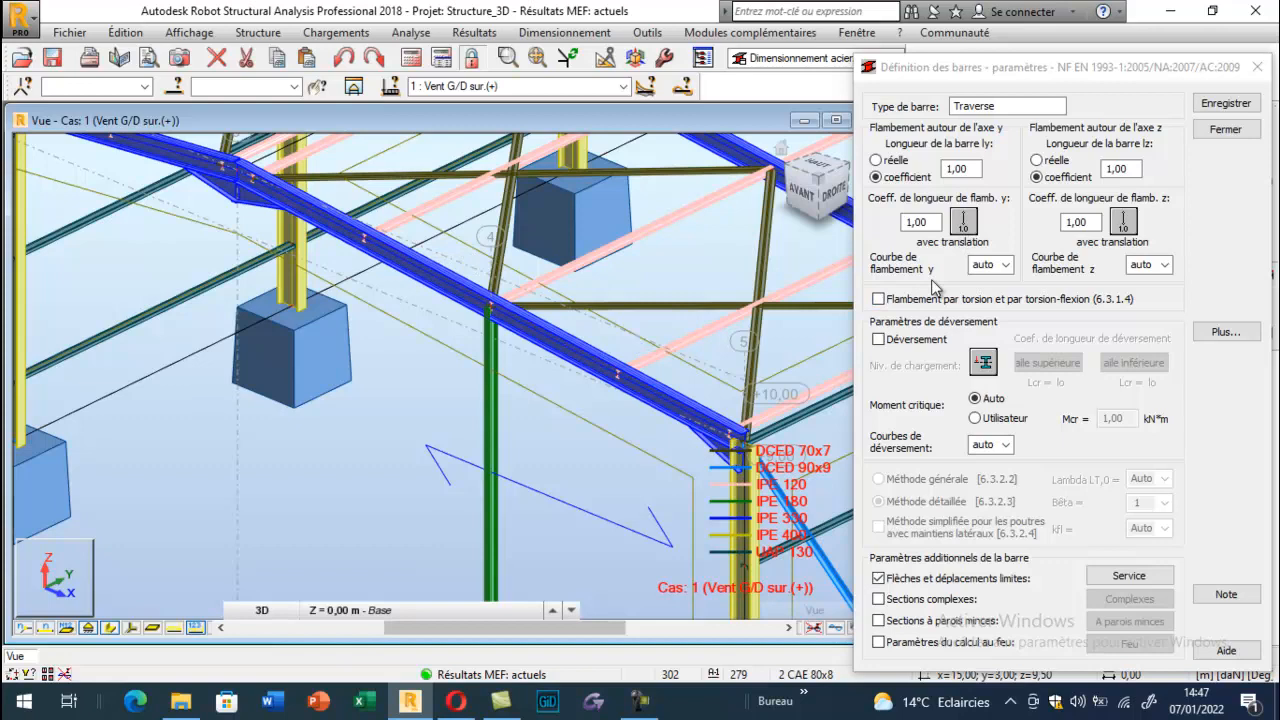
scroll(435, 452, down, 2)
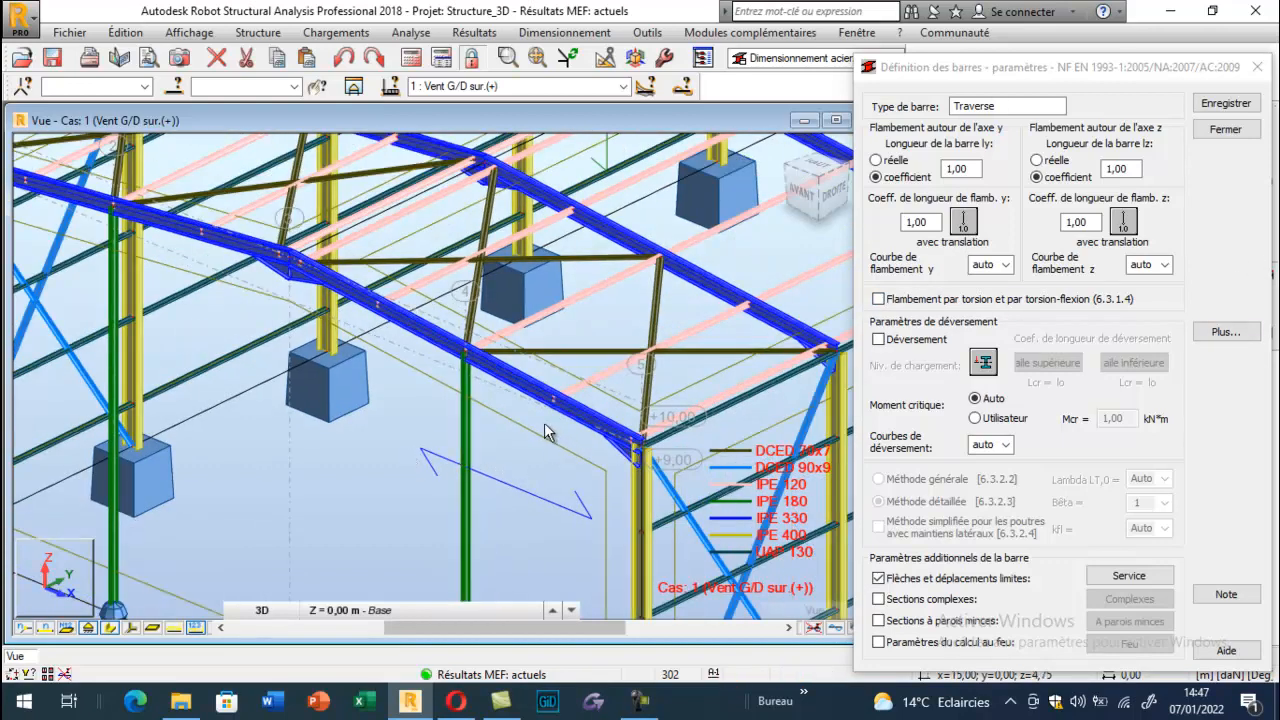
scroll(545, 425, down, 2)
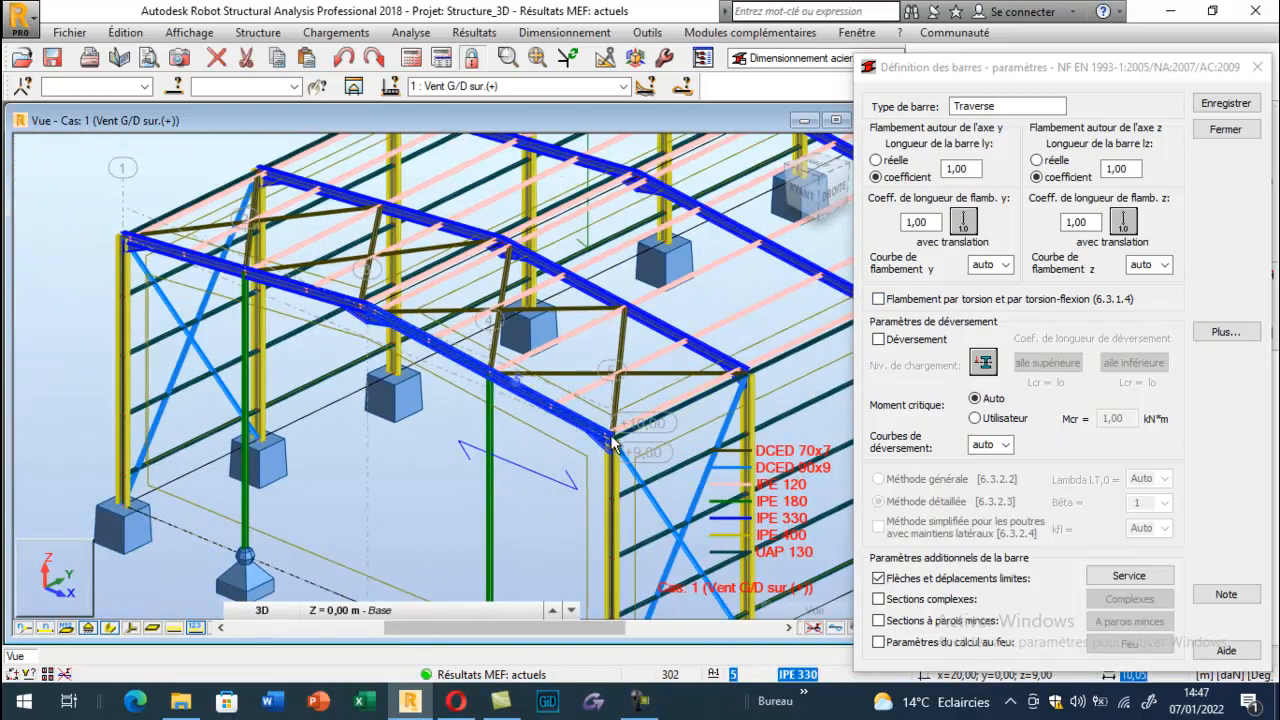
Step: Examine where the purlins, roof wind bracing and gable posts restrain the front frame's IPE 330 rafter along its span
scroll(612, 445, up, 3)
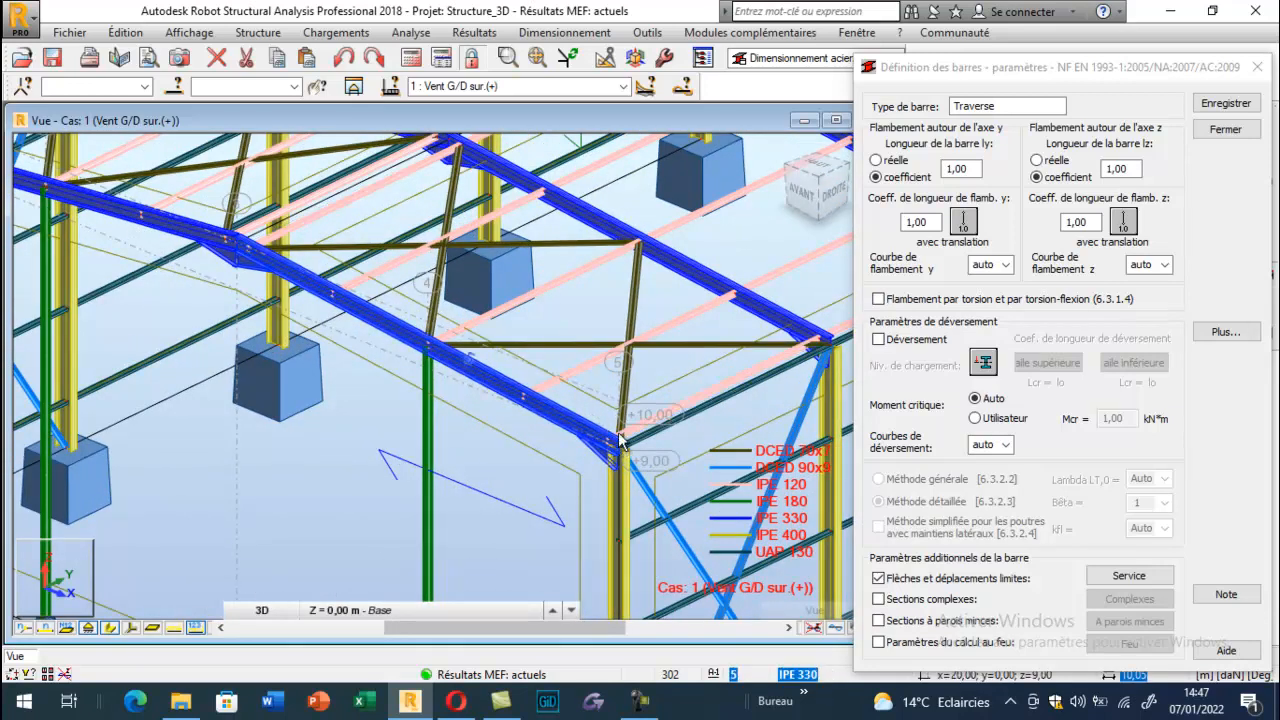
scroll(622, 438, up, 2)
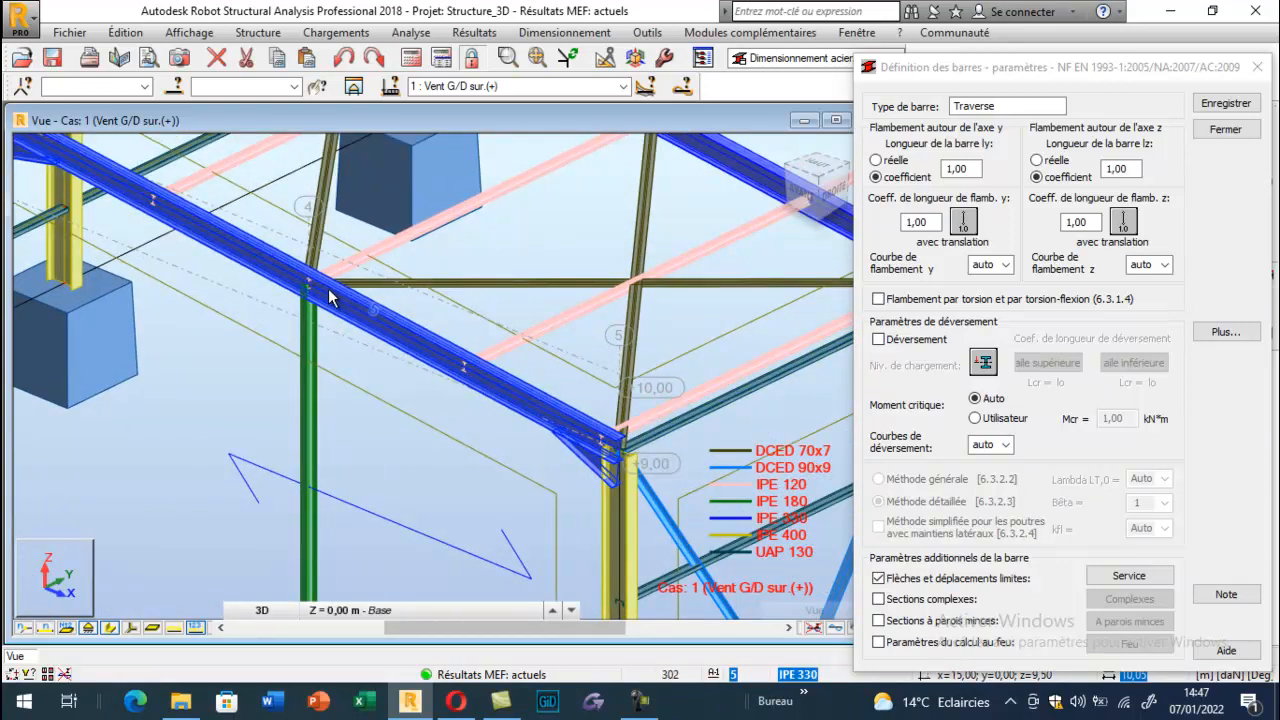
scroll(646, 379, down, 2)
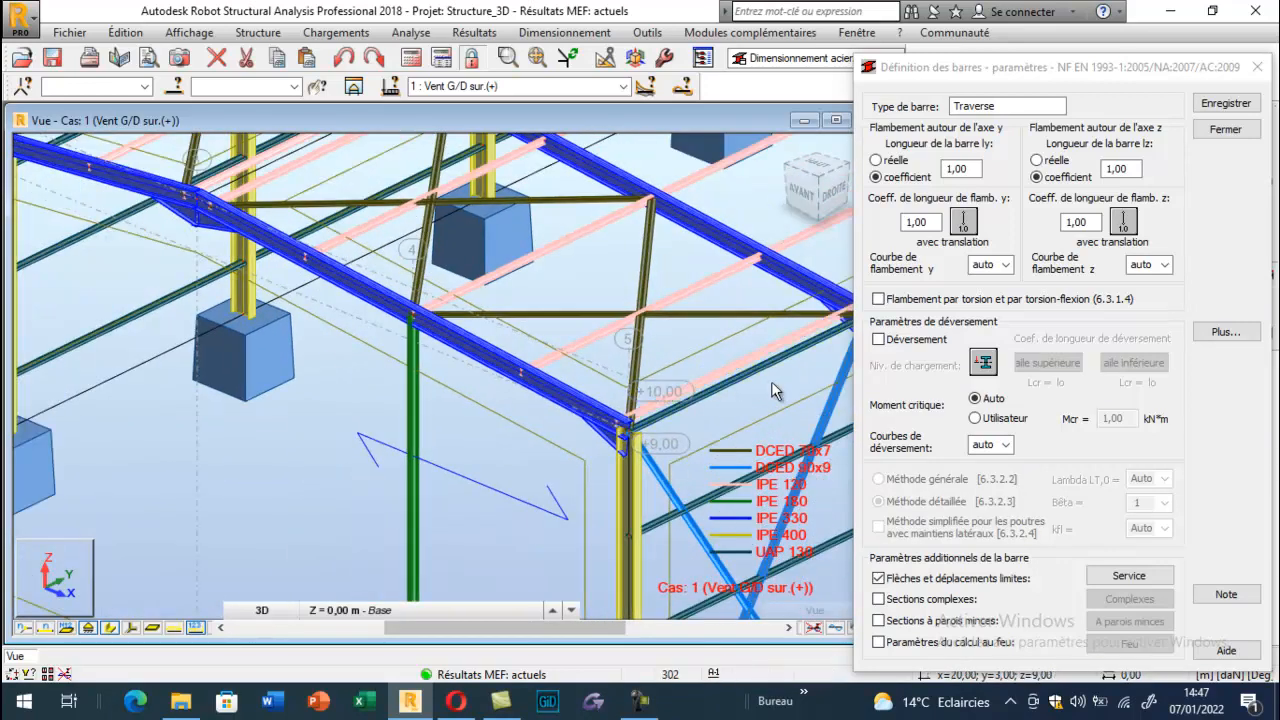
scroll(736, 380, down, 2)
scroll(582, 368, up, 3)
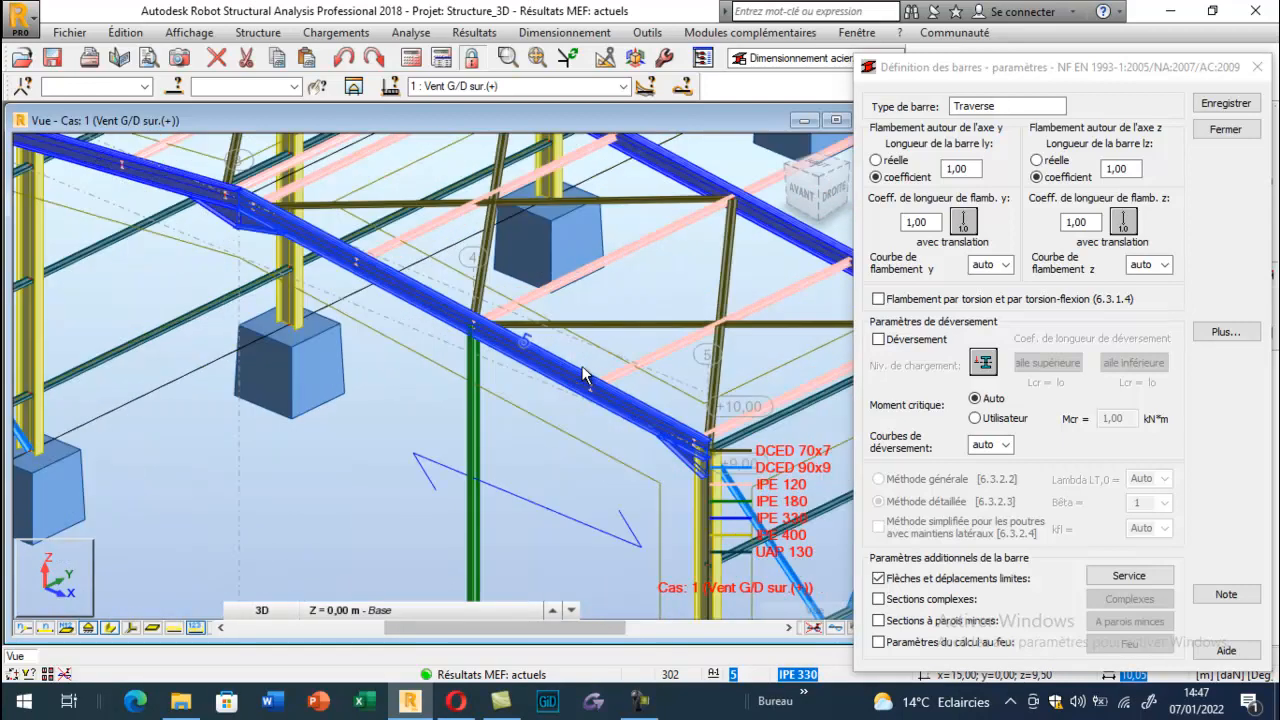
scroll(709, 364, up, 1)
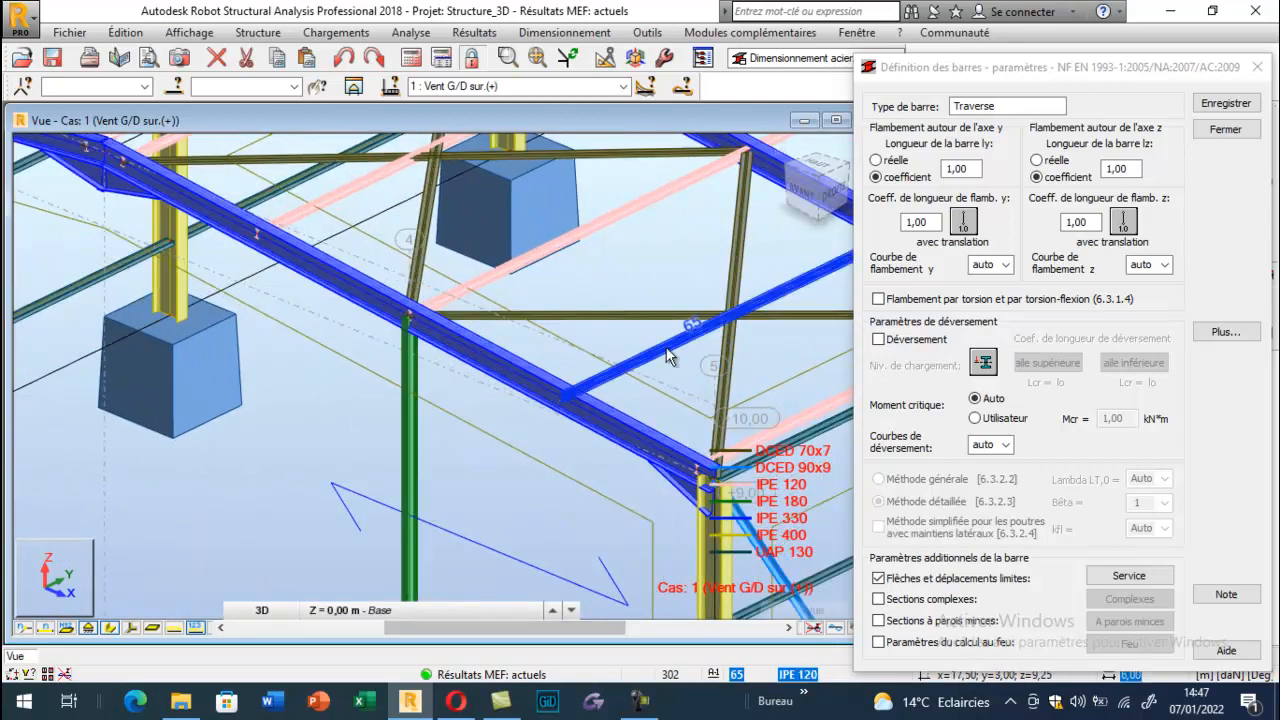
scroll(664, 353, down, 1)
scroll(665, 370, down, 1)
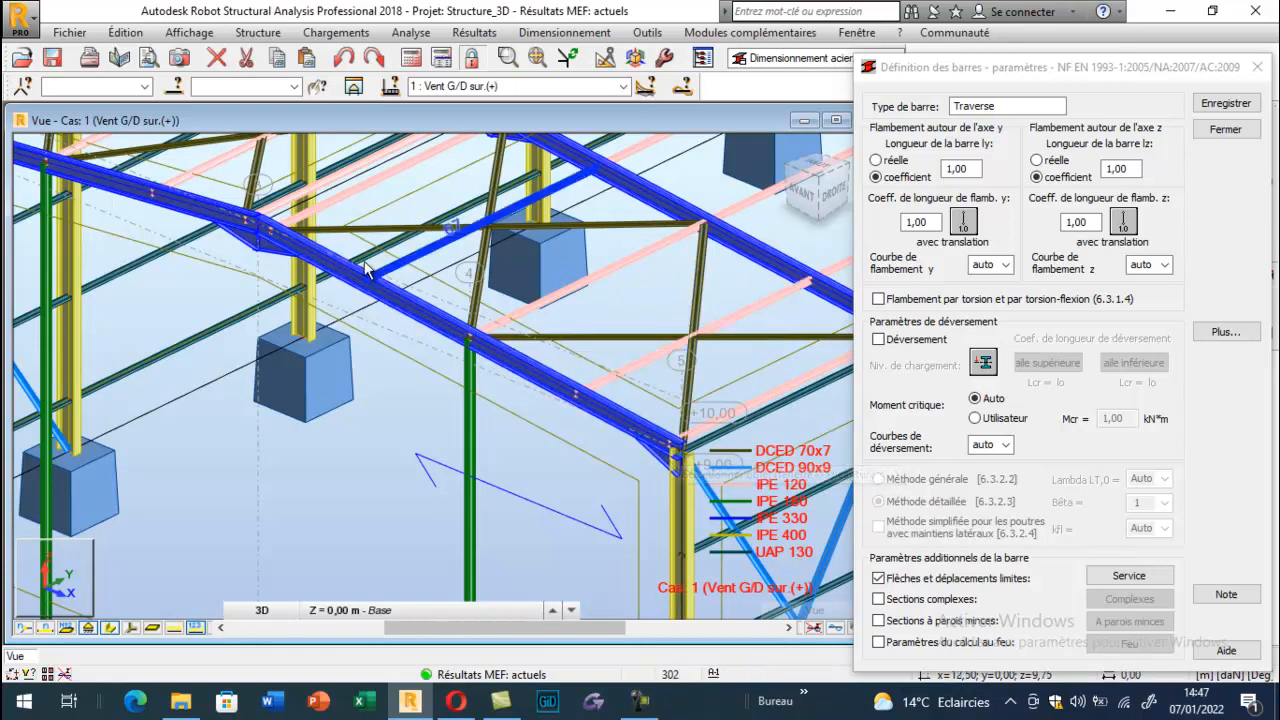
scroll(488, 400, down, 1)
scroll(588, 325, down, 1)
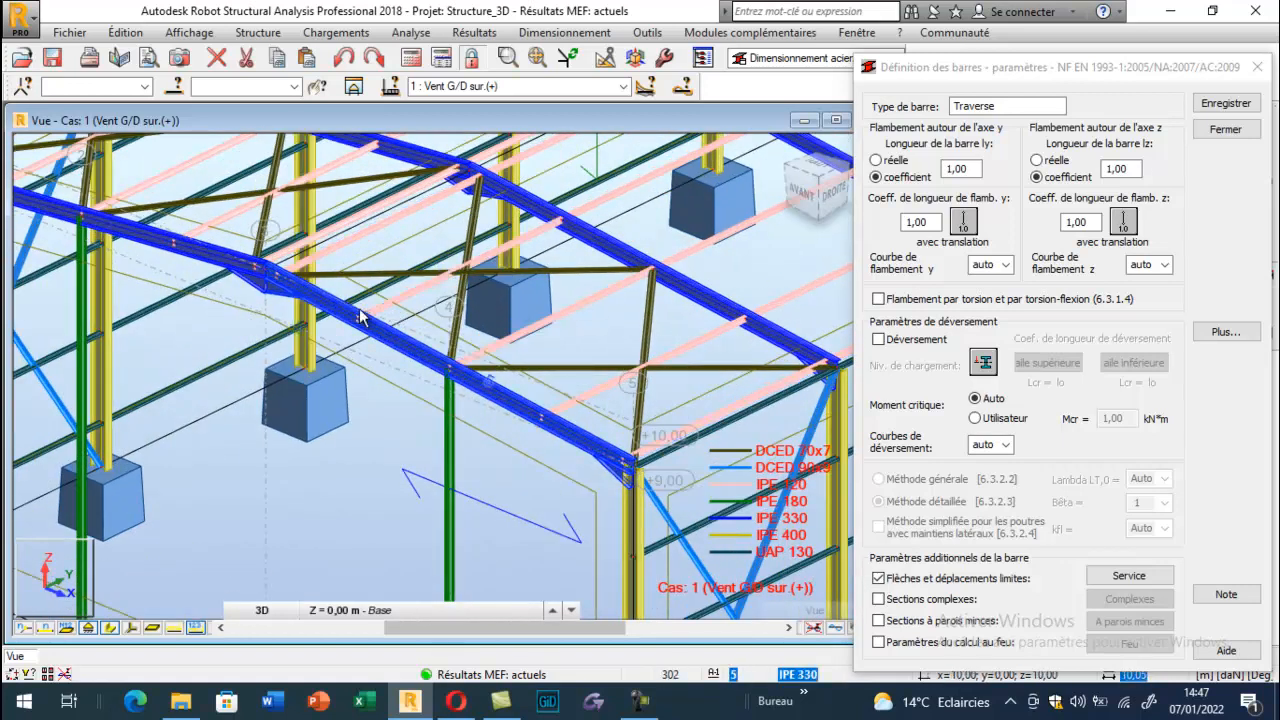
scroll(370, 320, up, 1)
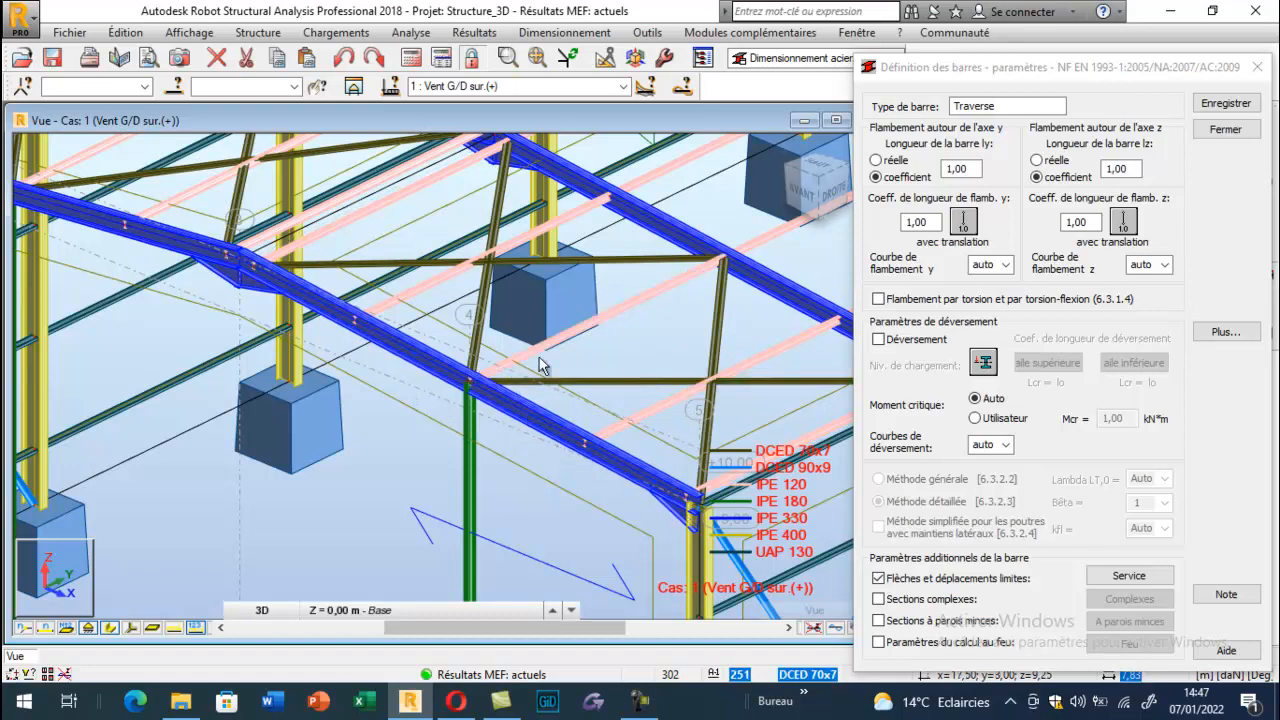
scroll(759, 376, down, 1)
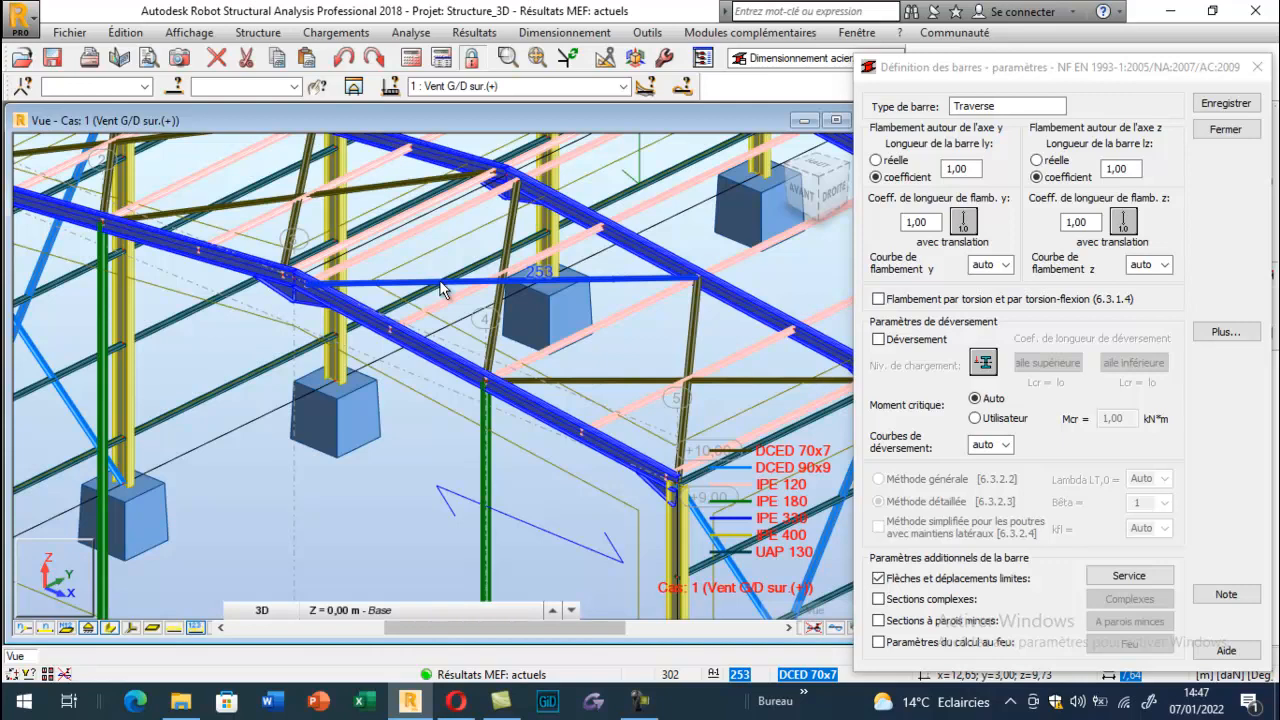
scroll(452, 360, down, 2)
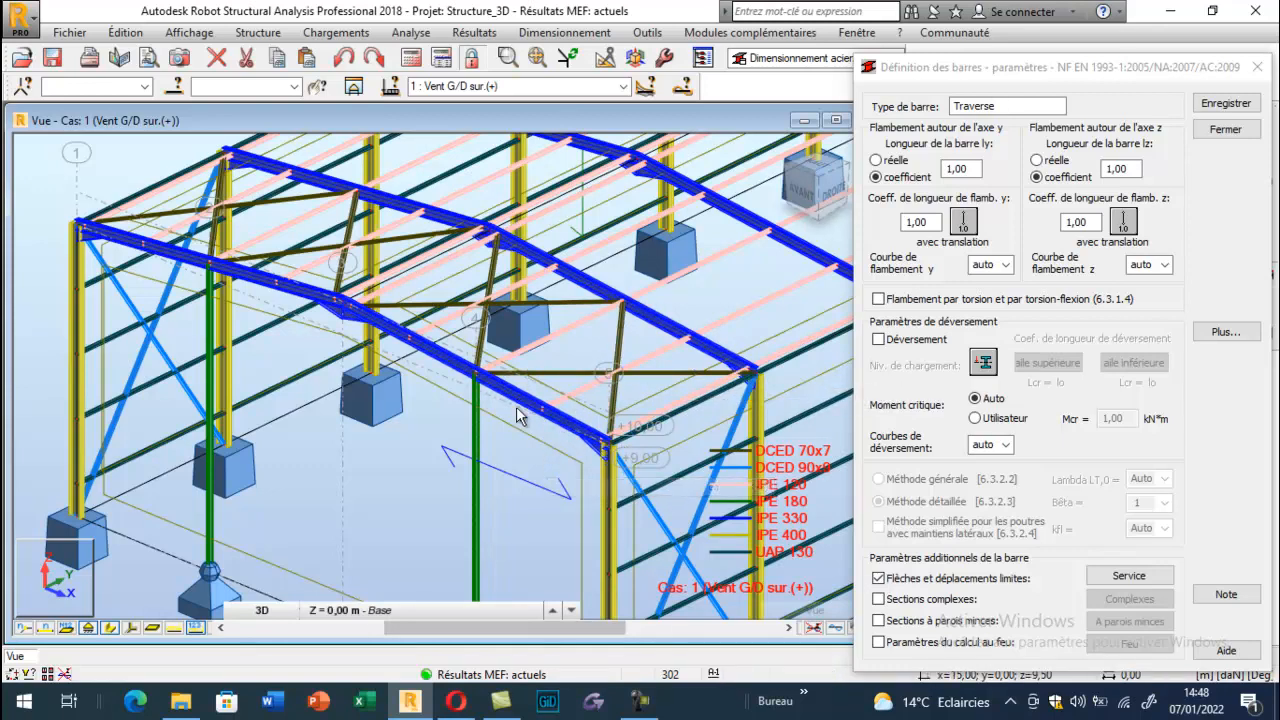
scroll(505, 395, up, 3)
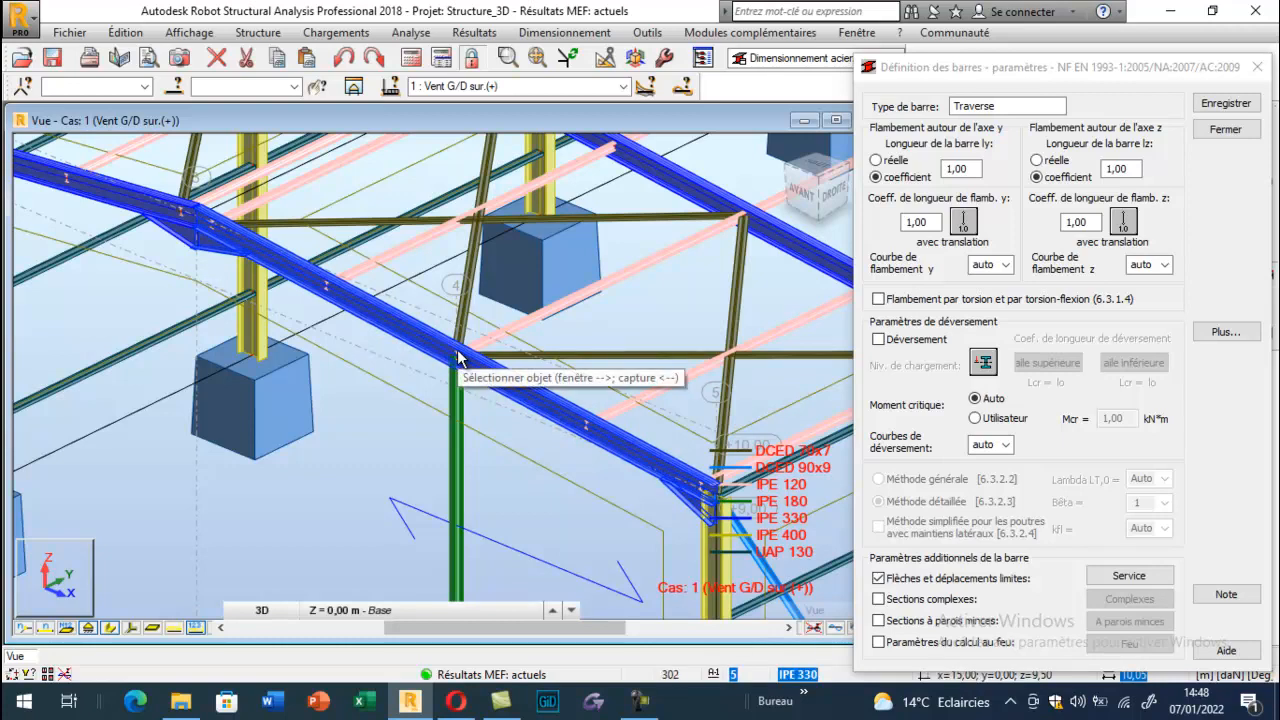
scroll(654, 454, down, 2)
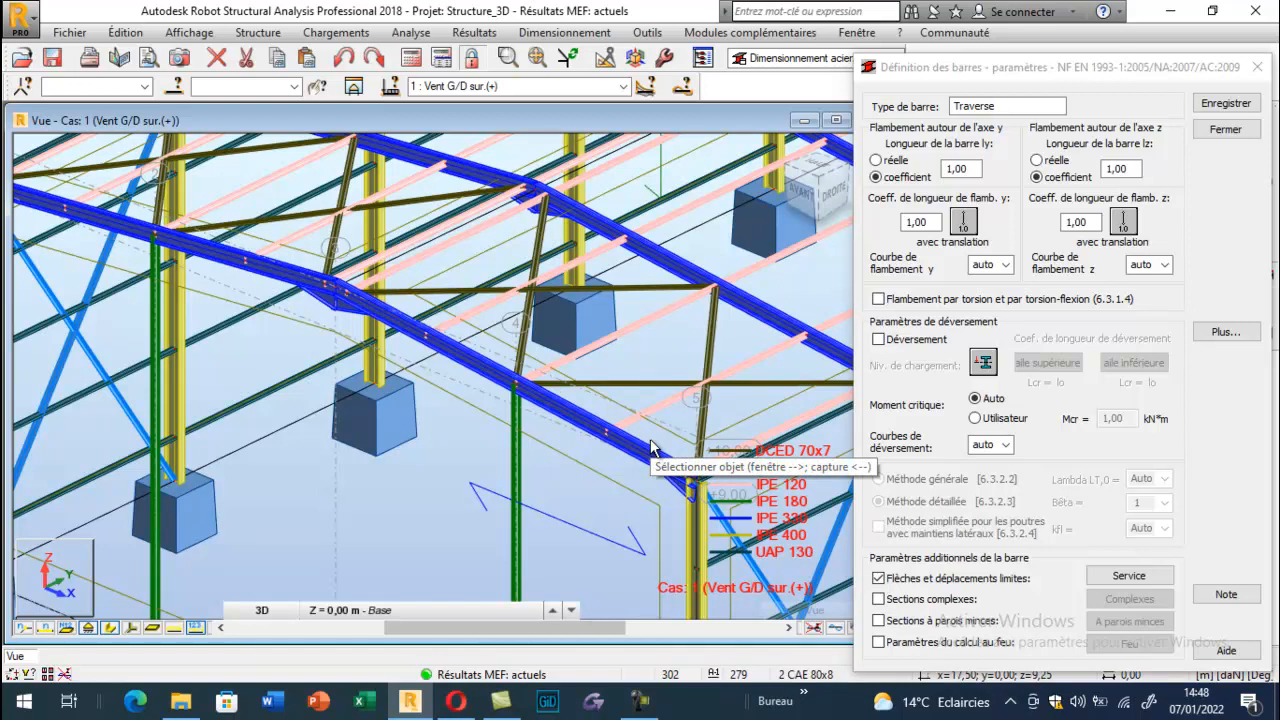
Step: Set the buckling length coefficient about z to 0.50 without sway, keeping 1.00 with sway about y
click(1122, 221)
click(990, 325)
click(1152, 313)
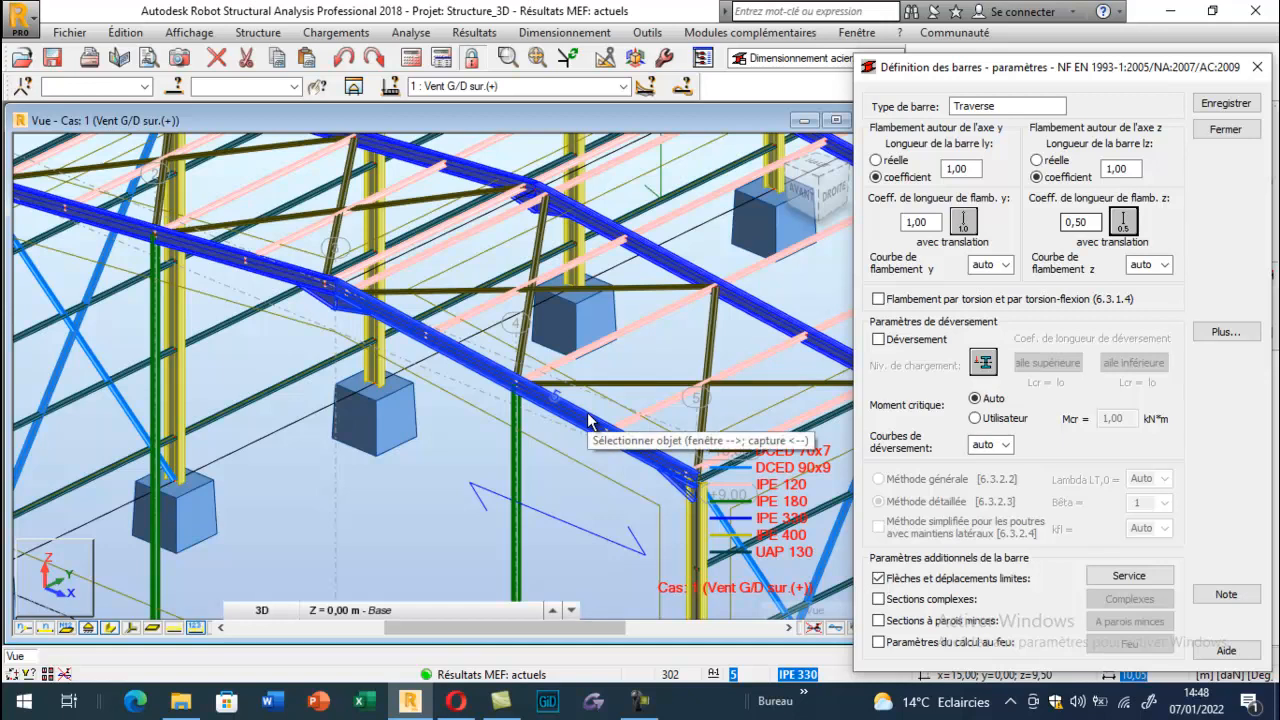
click(1123, 221)
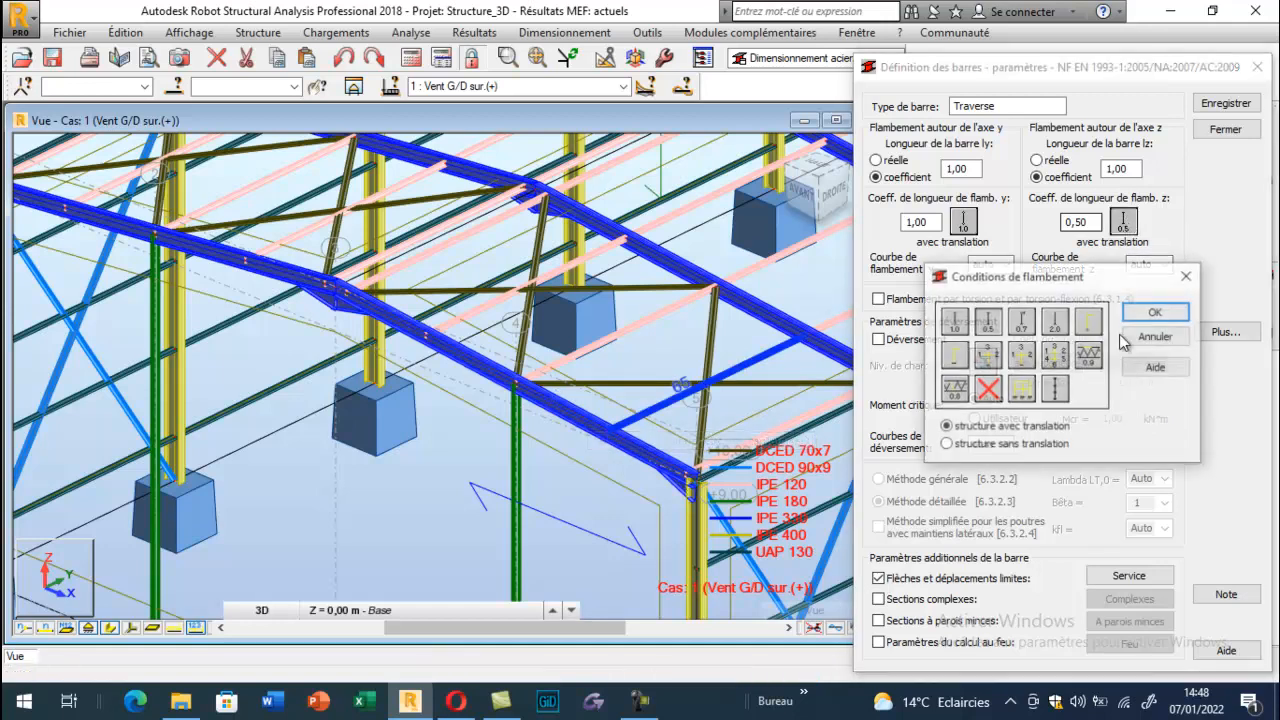
click(946, 444)
click(1152, 313)
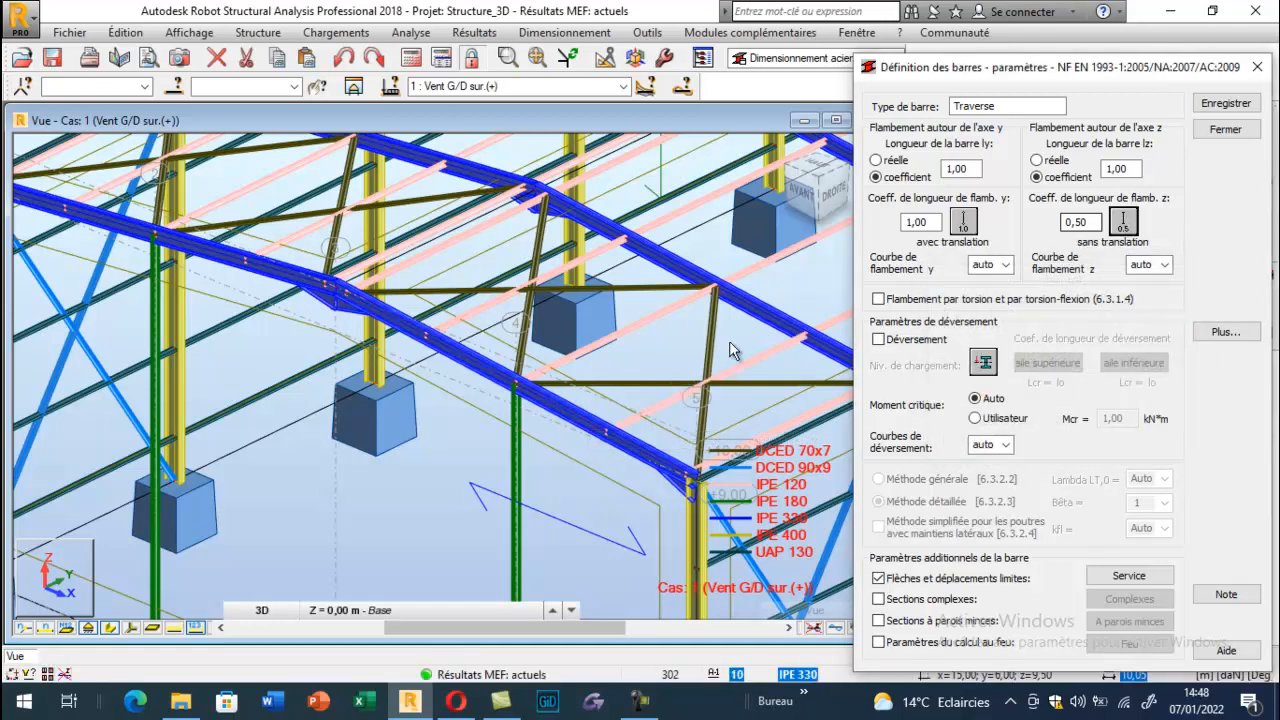
click(964, 222)
click(1145, 312)
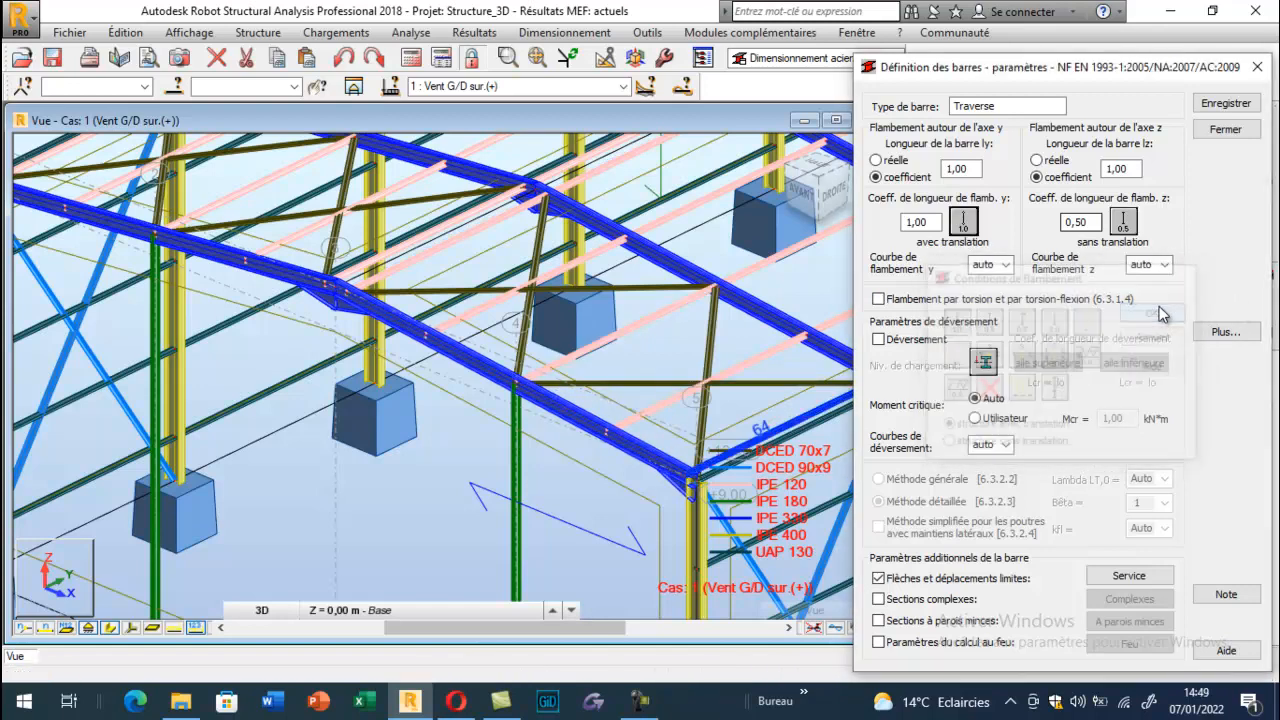
Step: Enable lateral-torsional buckling and set Lcr = 0.5 lo for both the upper and lower flanges
click(879, 340)
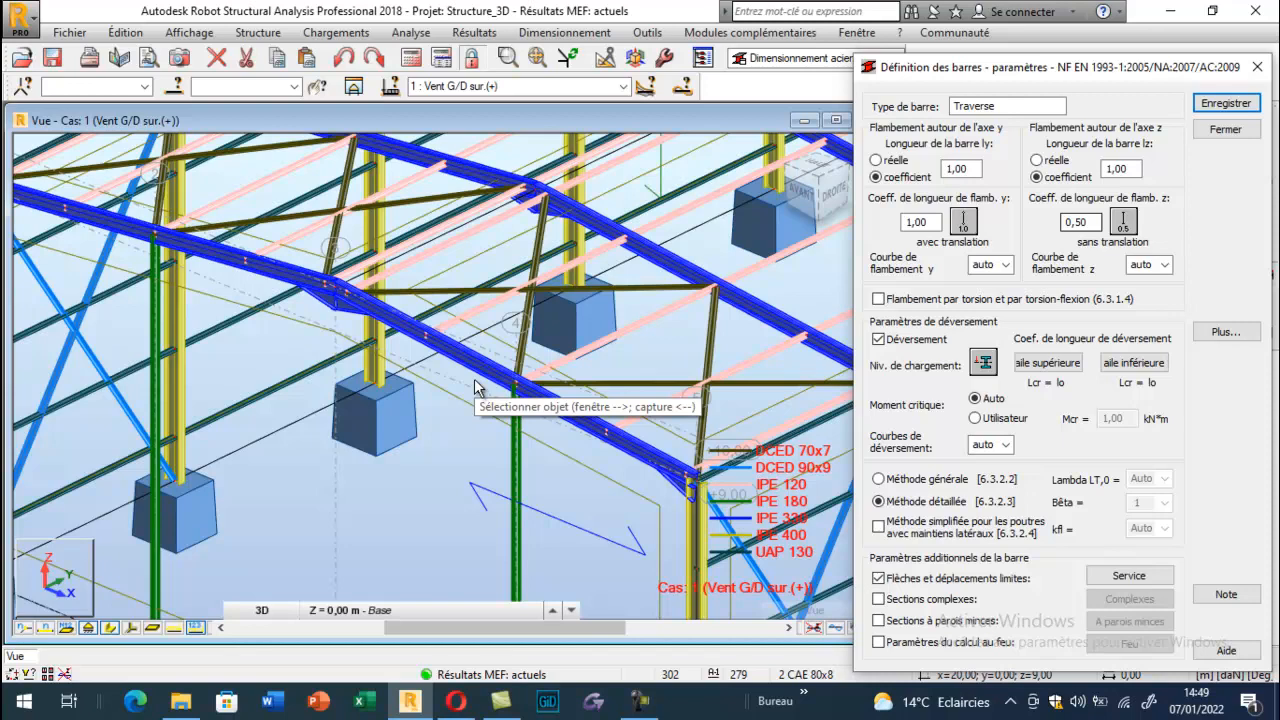
click(1046, 363)
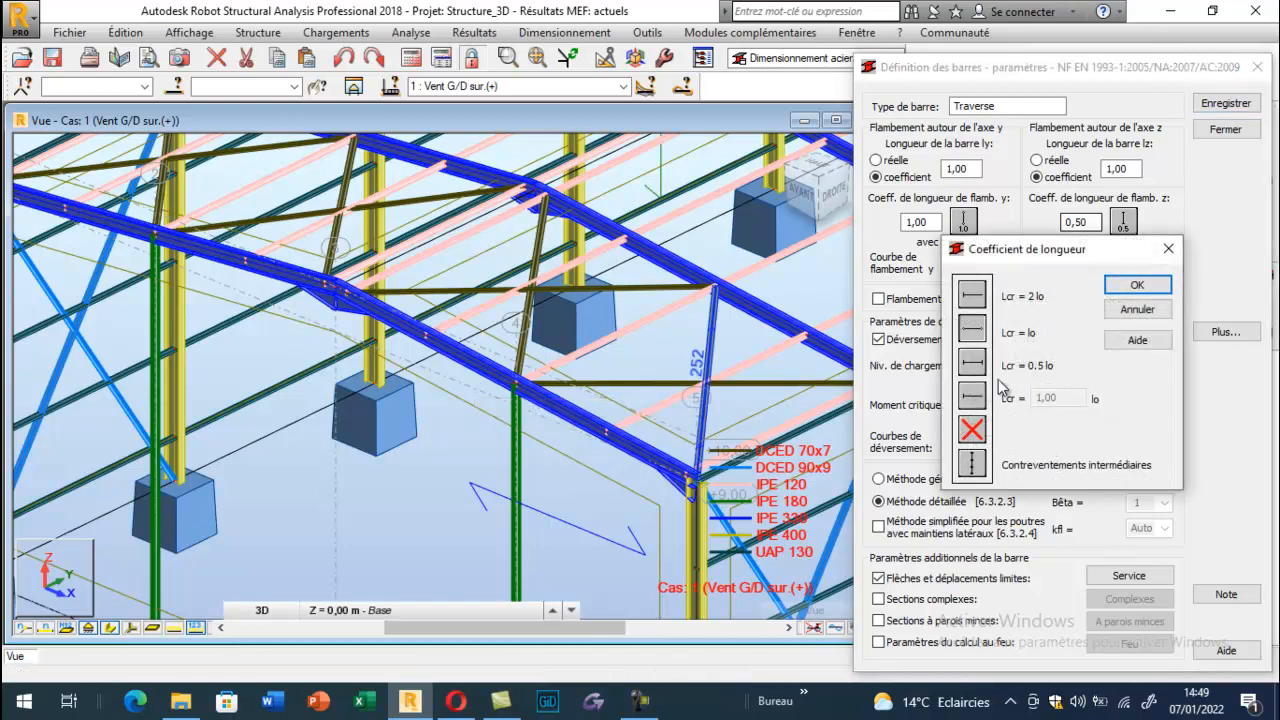
click(972, 365)
click(1136, 285)
click(1120, 366)
click(972, 365)
click(1136, 285)
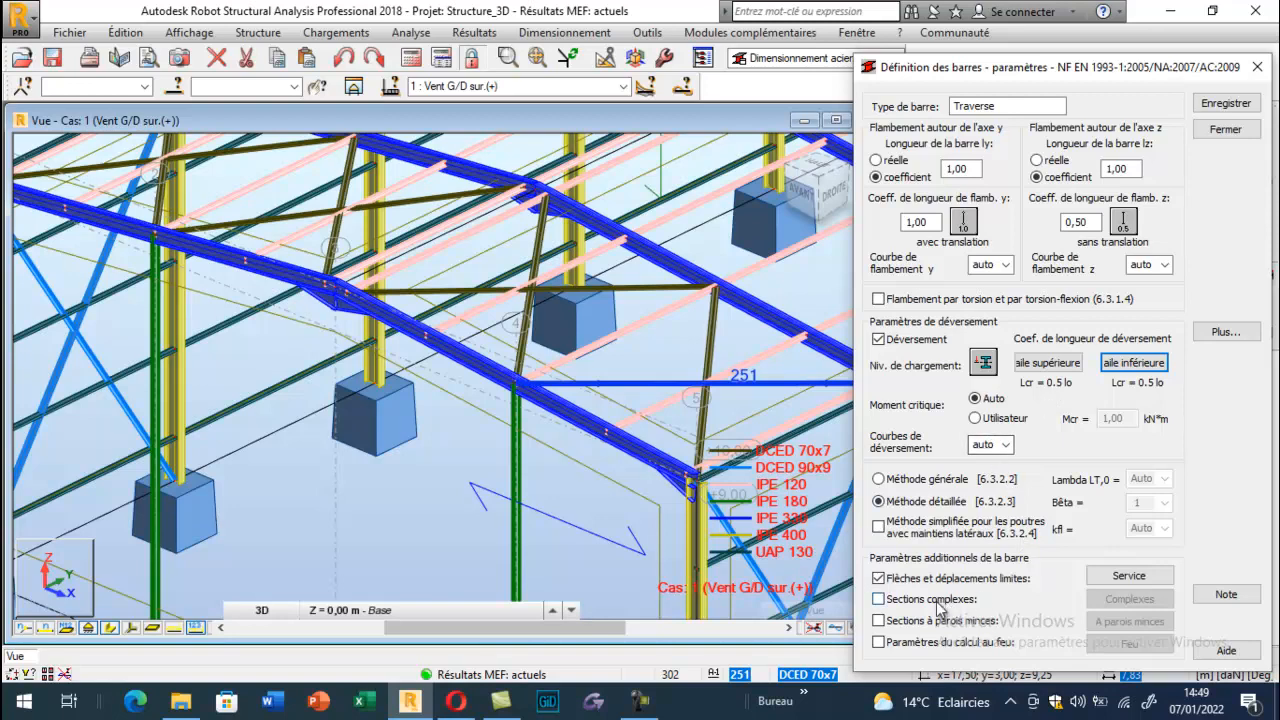
Step: Review the Traverse type's serviceability displacement limits and the advanced load-type options for My
click(1129, 576)
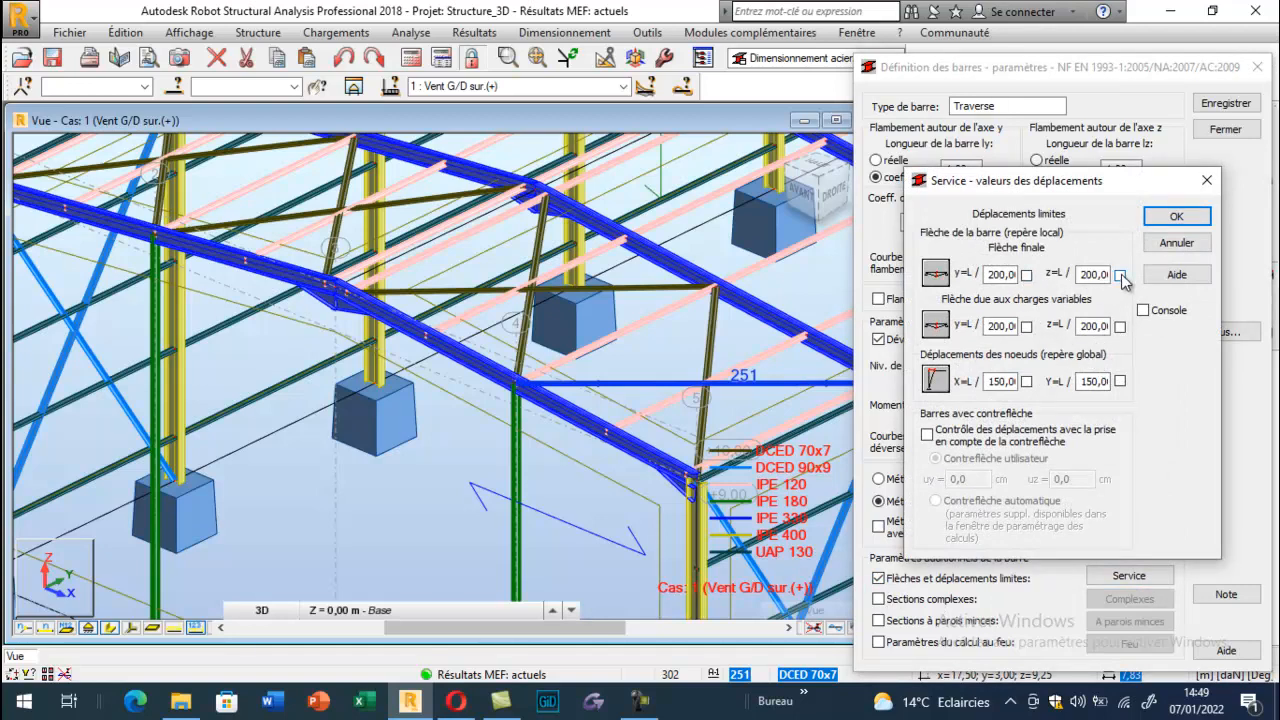
click(1120, 275)
click(1163, 244)
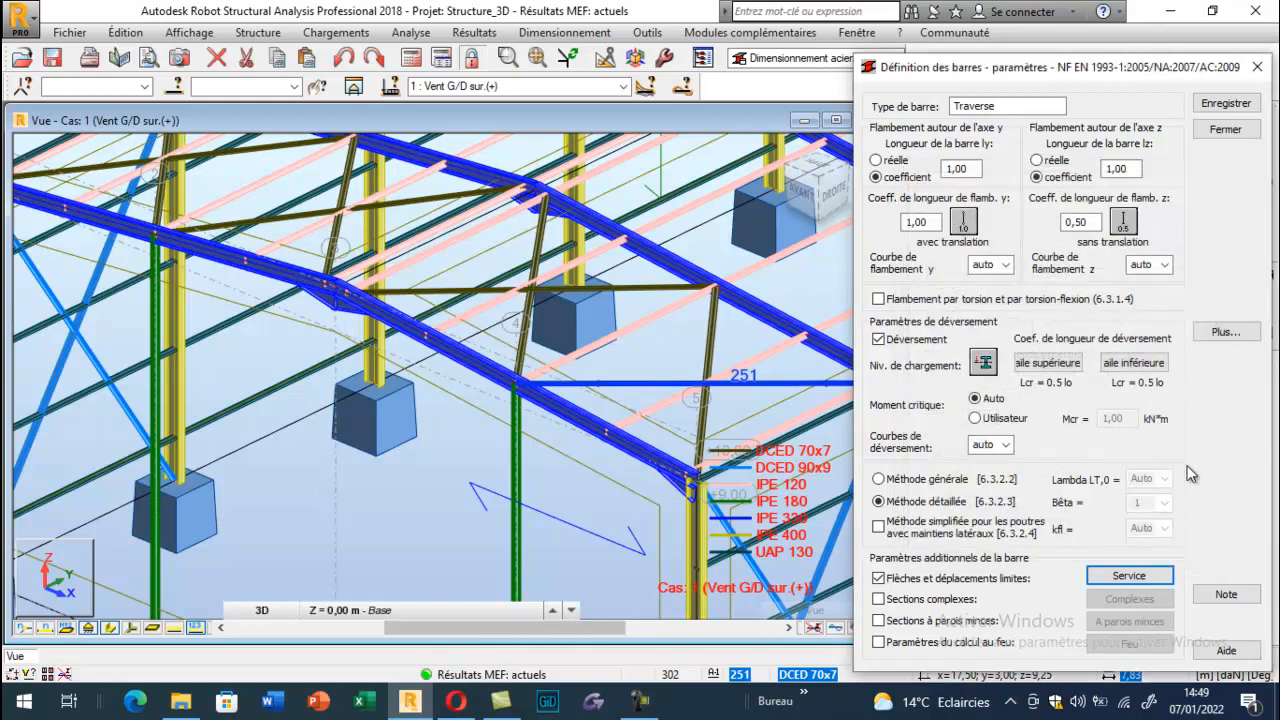
click(1243, 330)
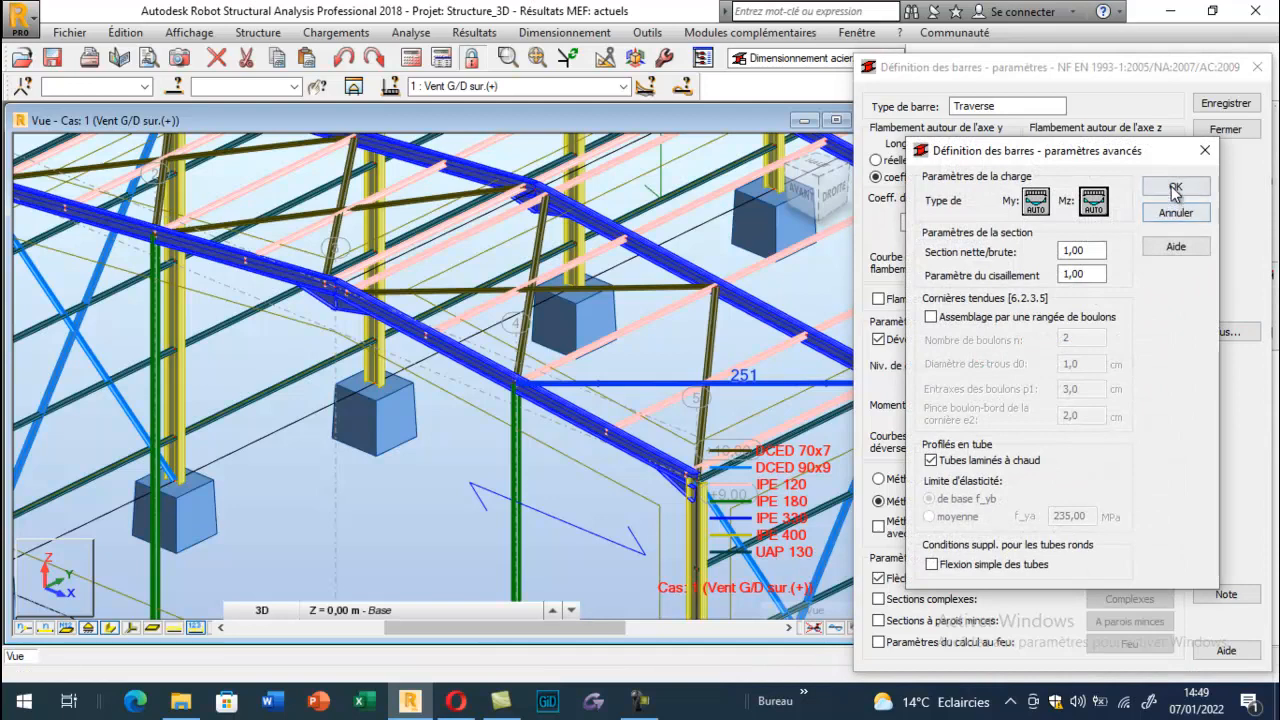
click(1040, 201)
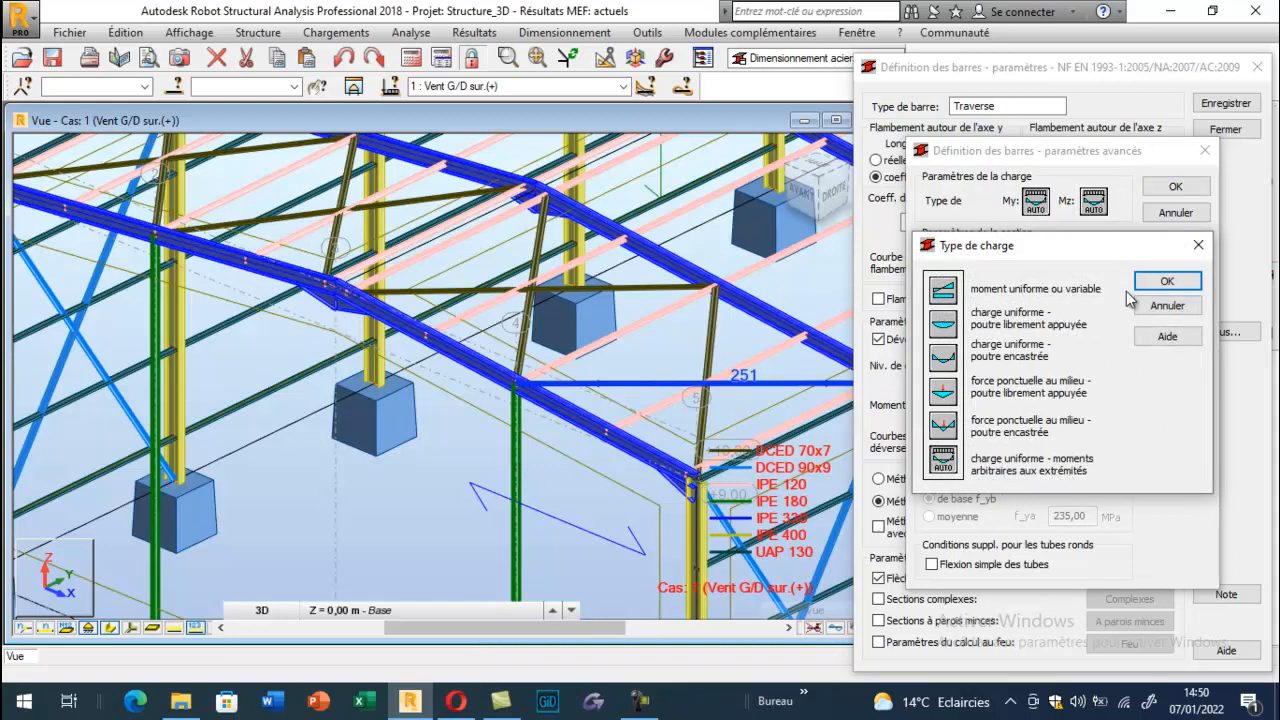
click(1166, 282)
click(1175, 187)
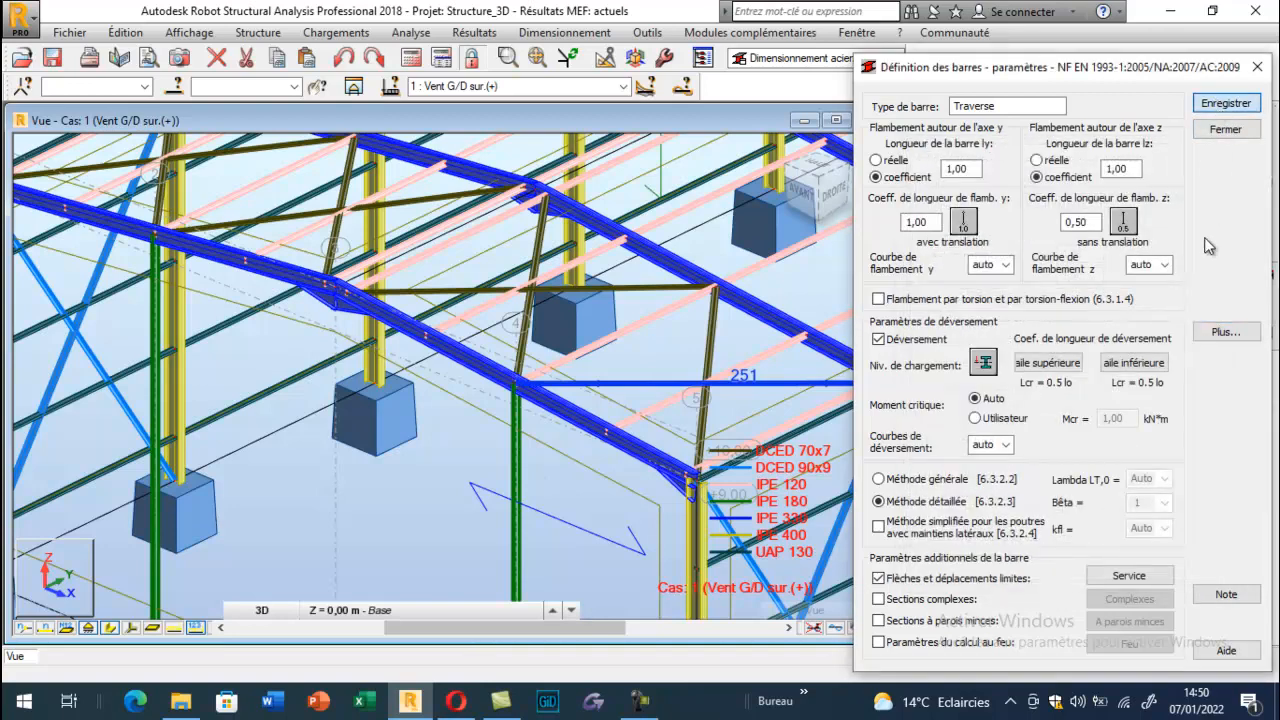
Step: Save the Traverse member type and apply it to the rafters 2A44P6 5 10A46P6 12A42P6
click(1213, 106)
key(Return)
click(1212, 130)
click(1045, 352)
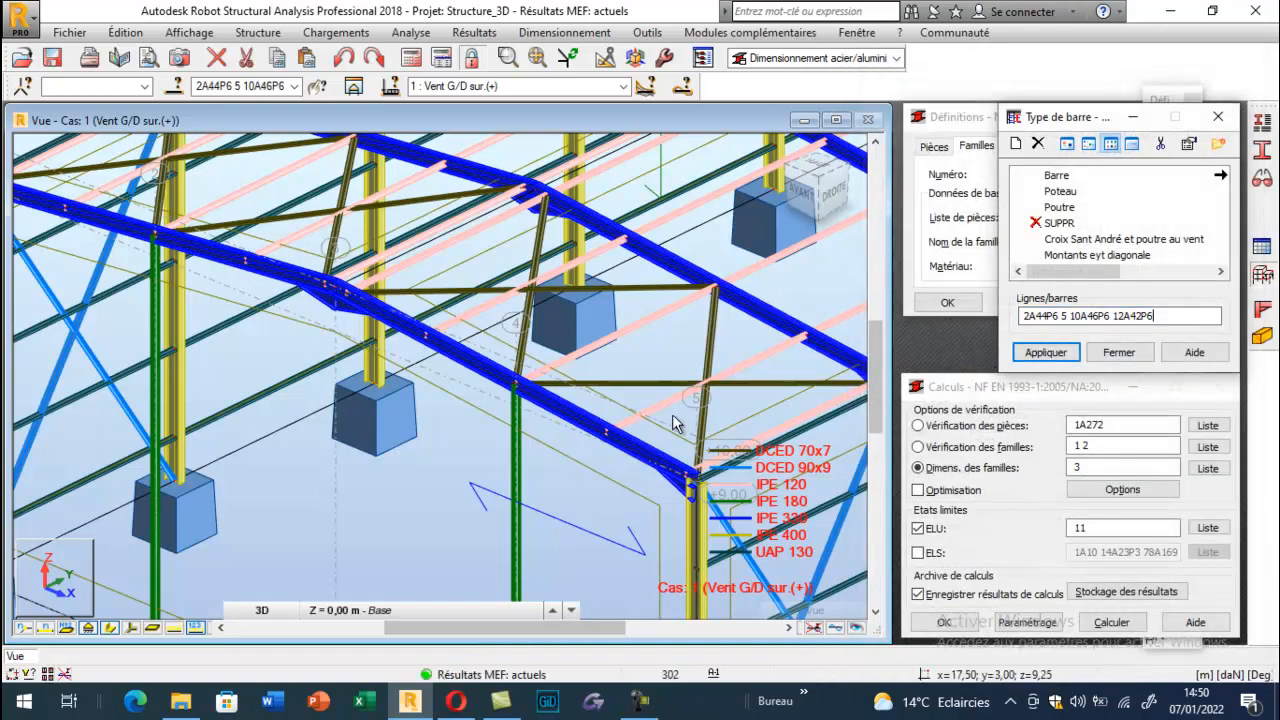
drag(1068, 271, 1162, 271)
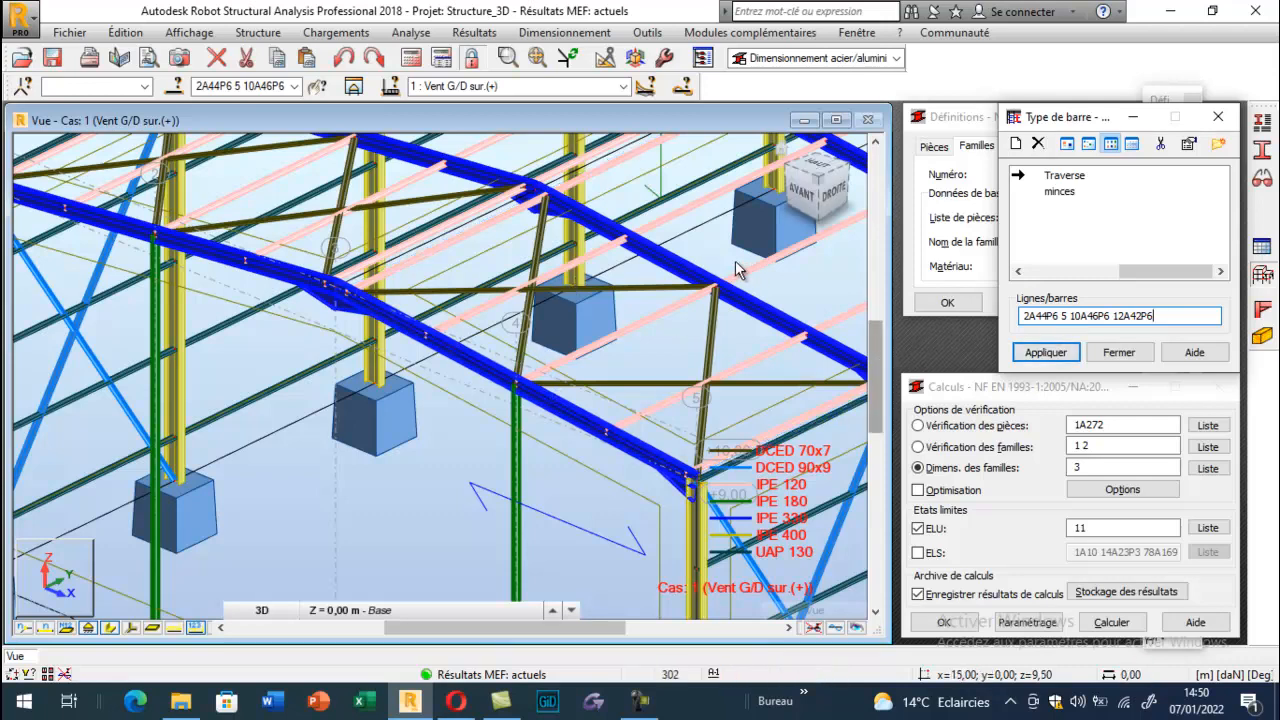
click(1045, 352)
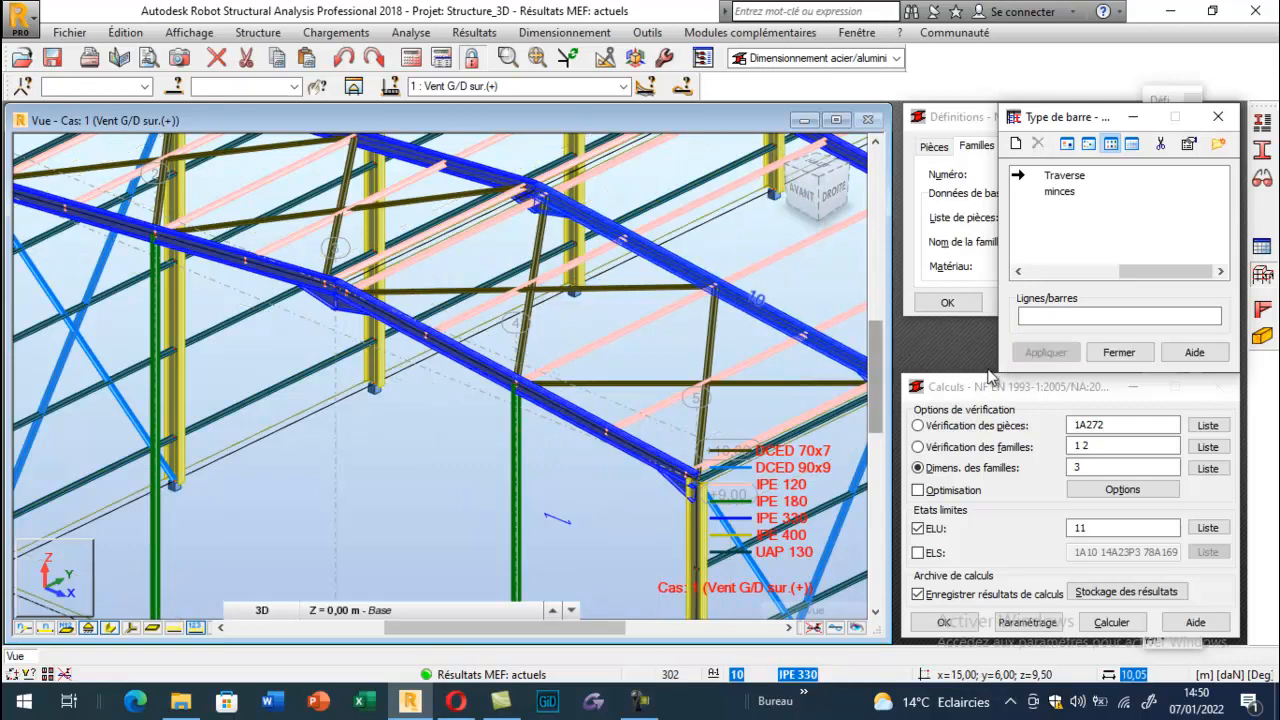
click(1119, 352)
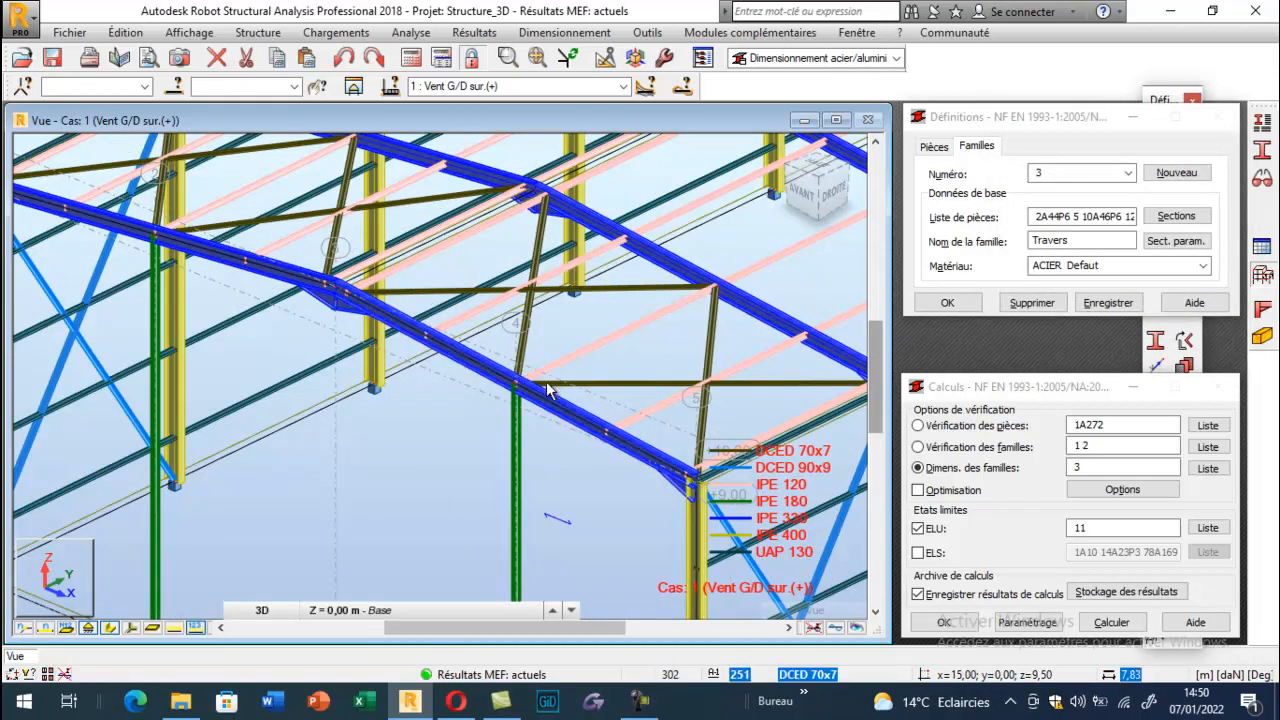
Step: Recalculate the structure and run the ELU design calculation for family 3
scroll(548, 390, down, 5)
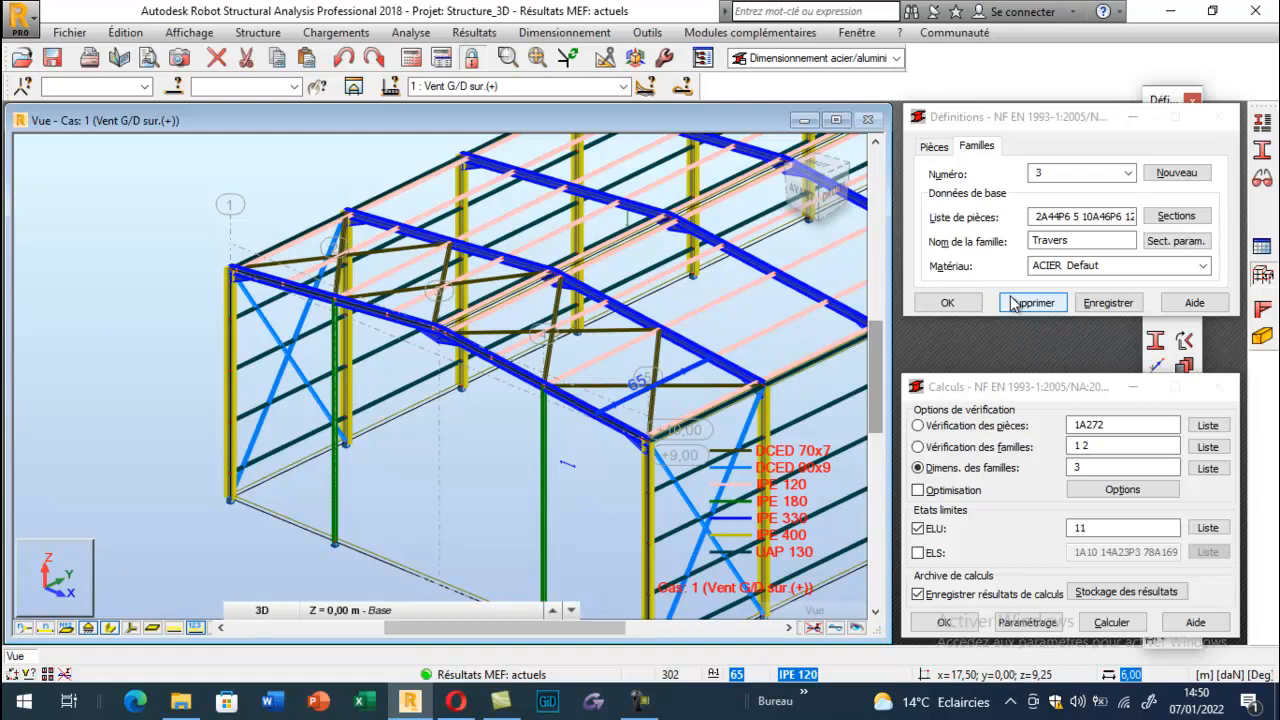
click(411, 57)
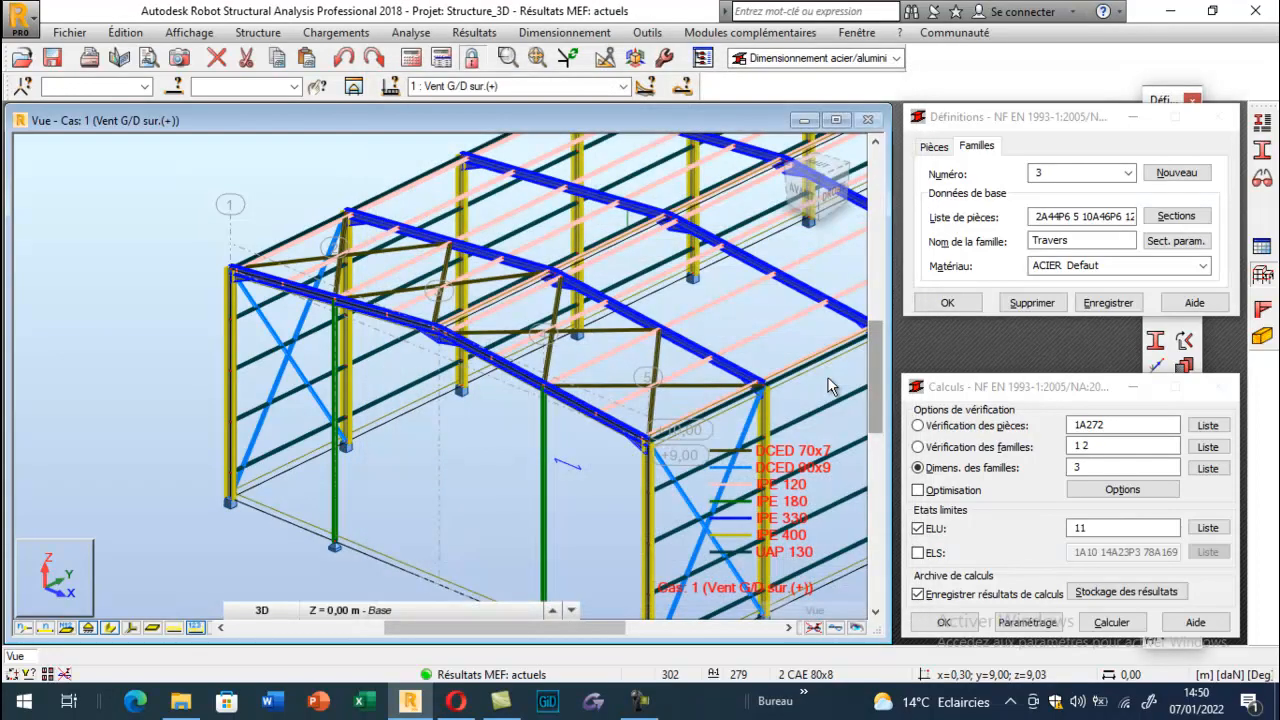
click(1109, 622)
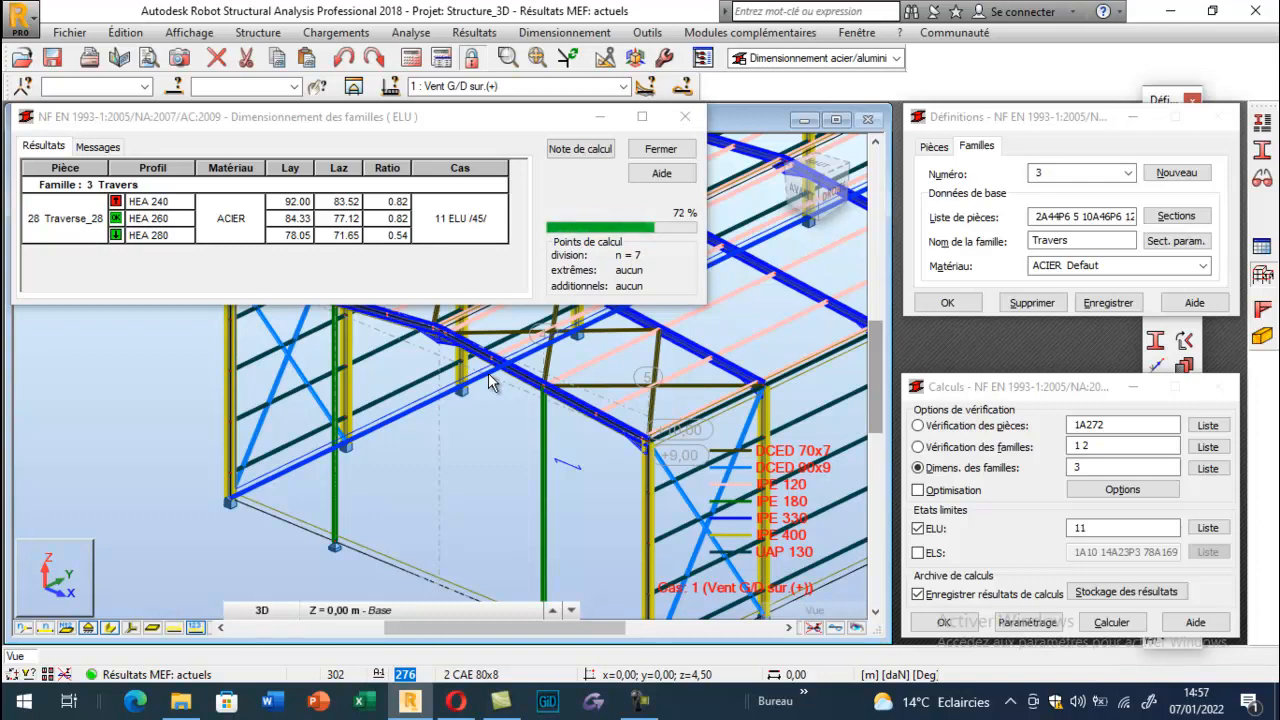
Step: Examine the HEA 260 design results for Traverse_28, including its section check and member stability check
click(172, 255)
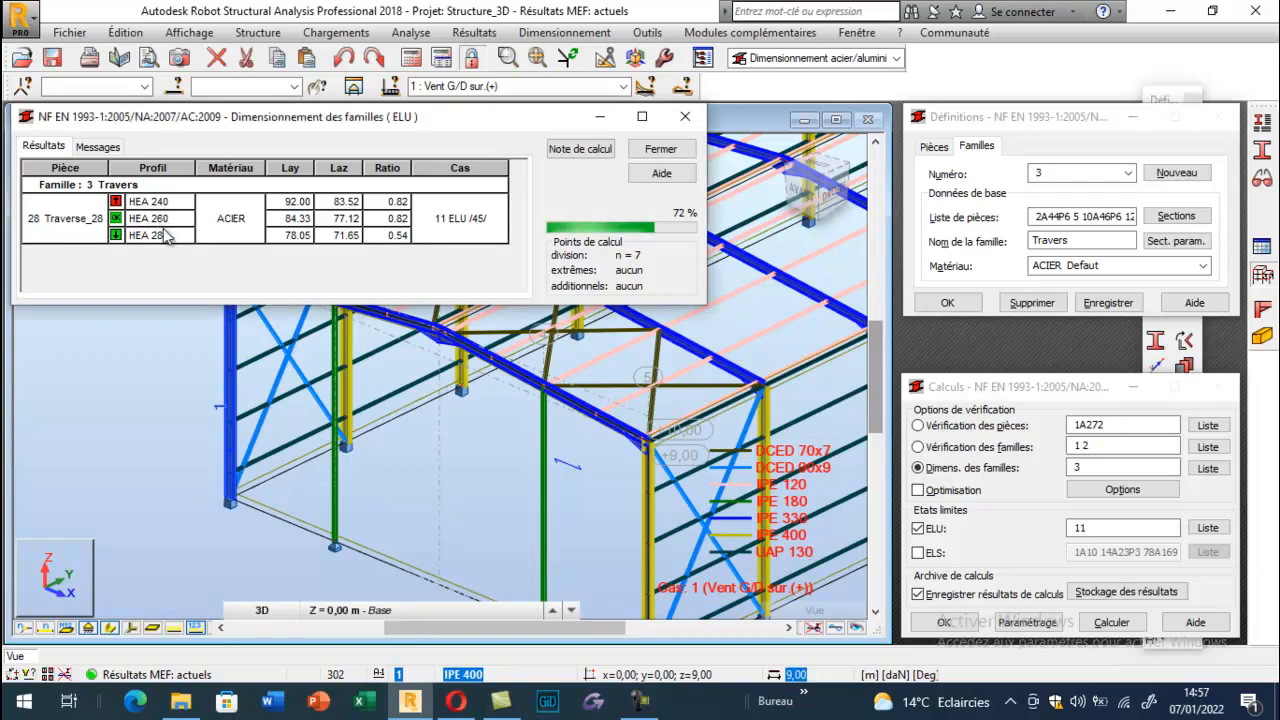
double_click(150, 218)
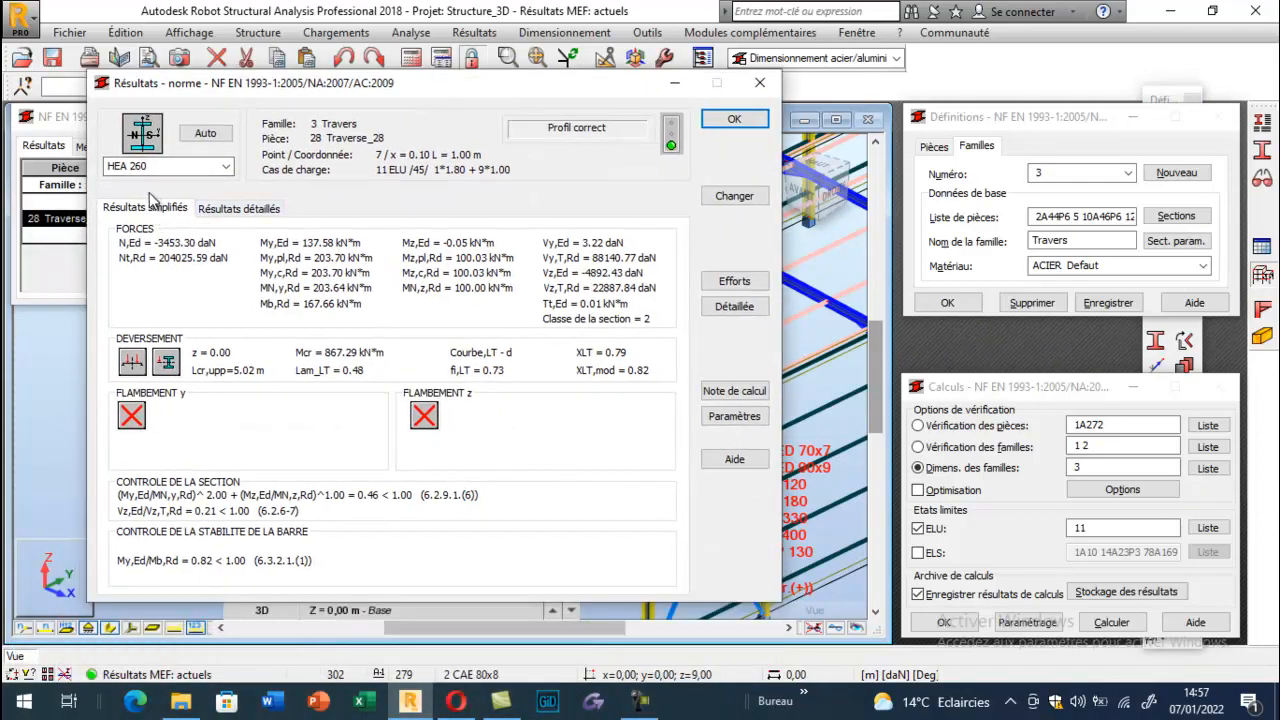
click(759, 84)
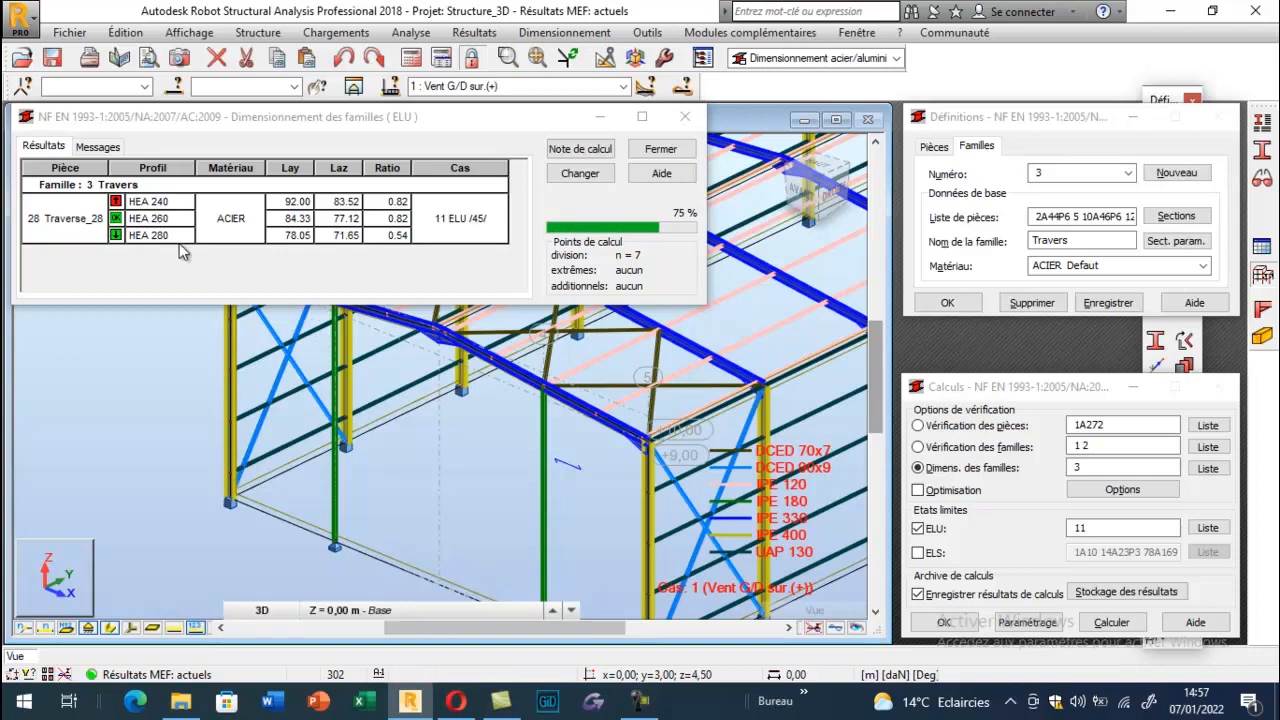
double_click(172, 219)
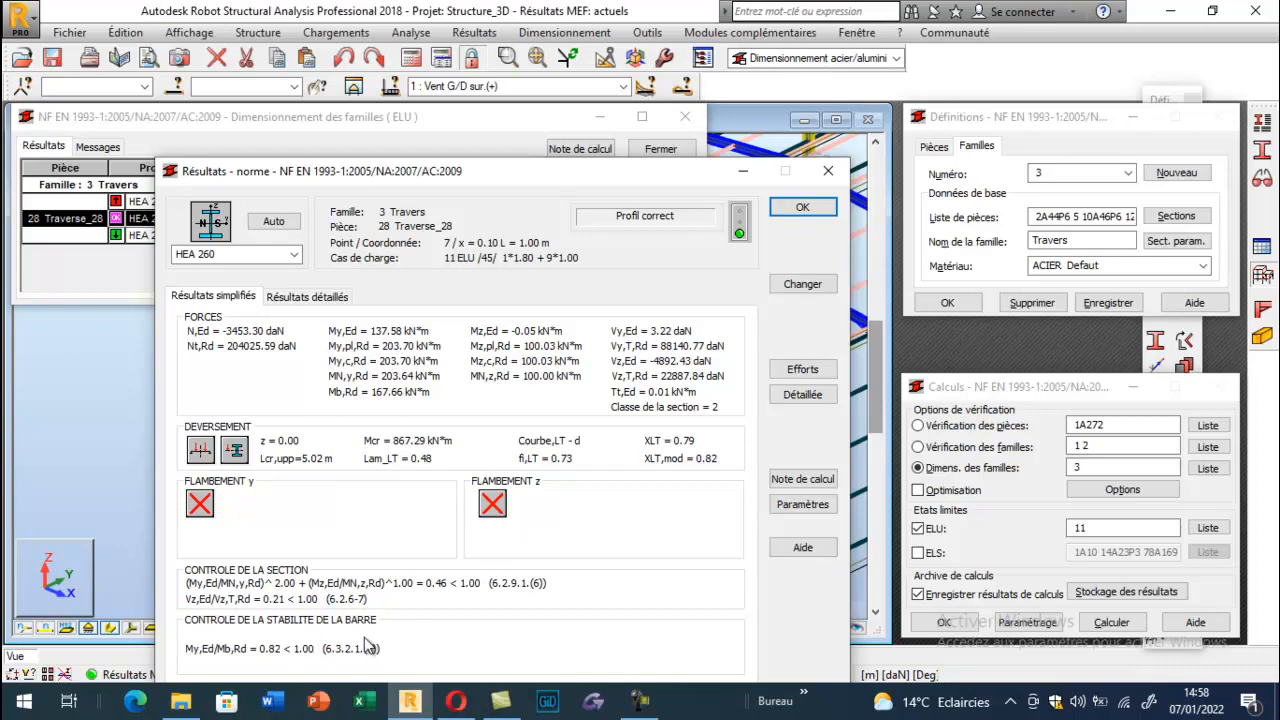
Step: Examine the IPE 360 design results for Traverse_28, including its section check and member stability check
click(826, 210)
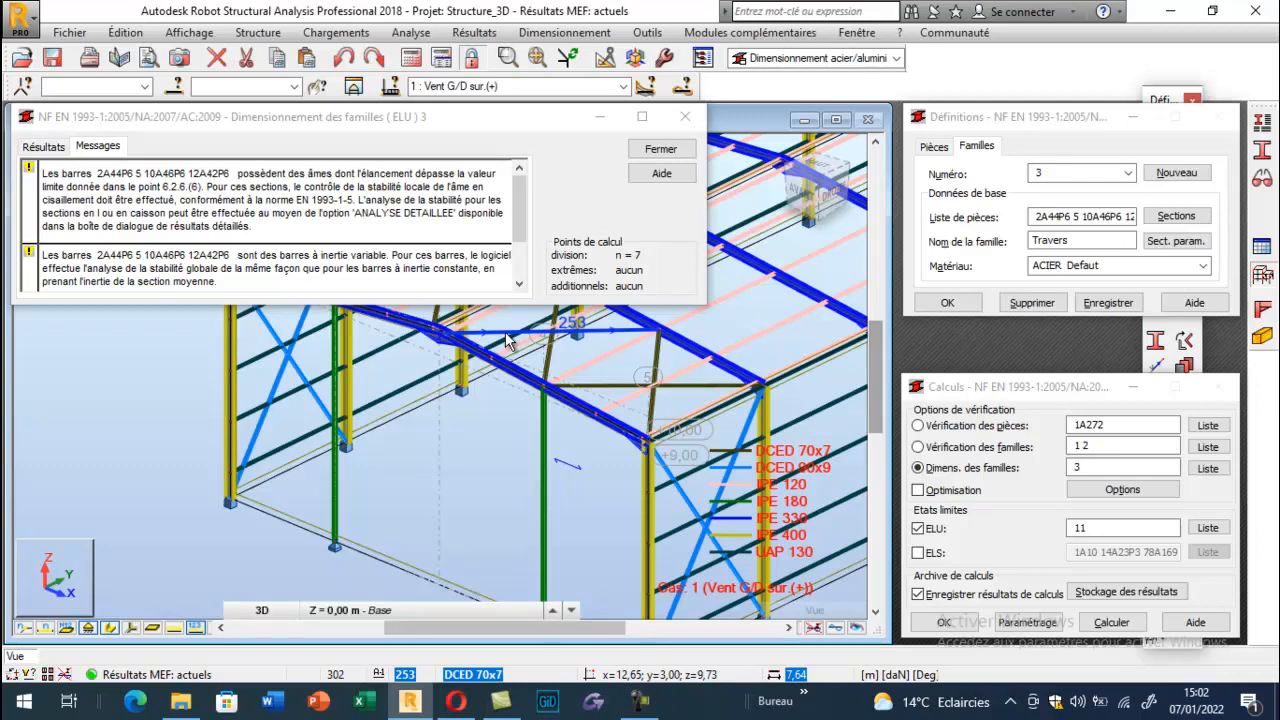
click(47, 148)
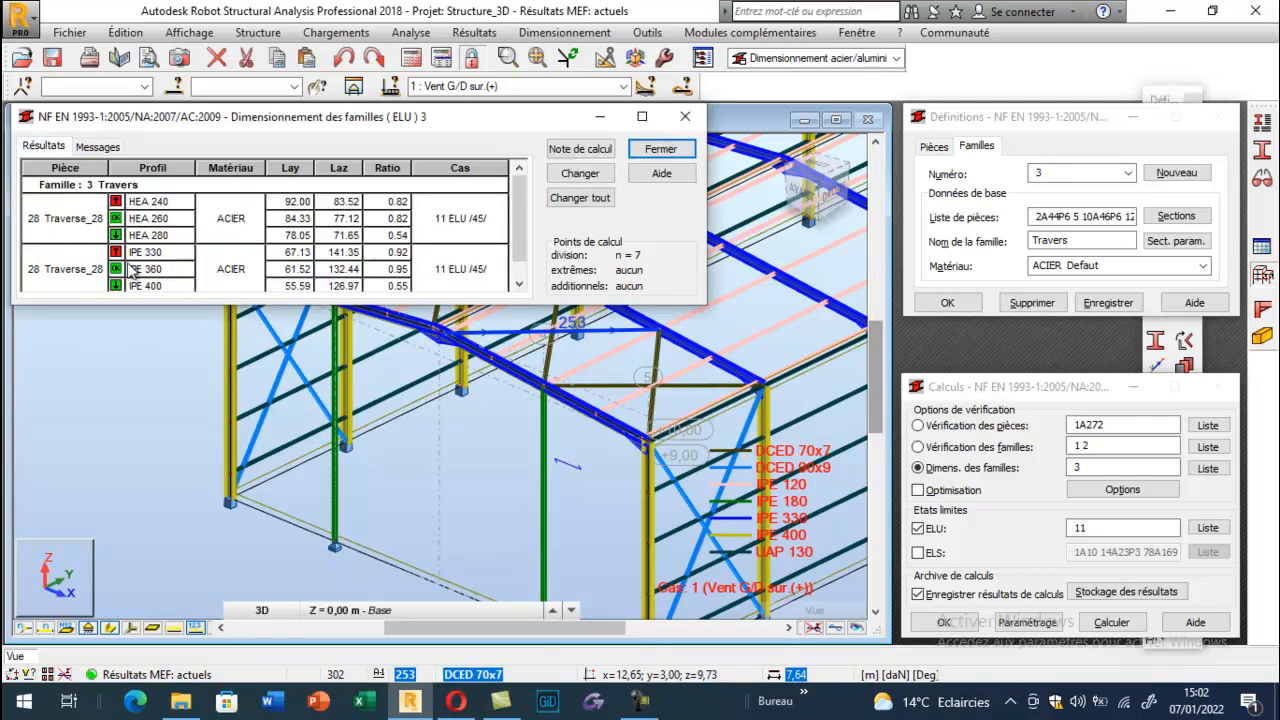
drag(120, 301, 130, 370)
double_click(147, 276)
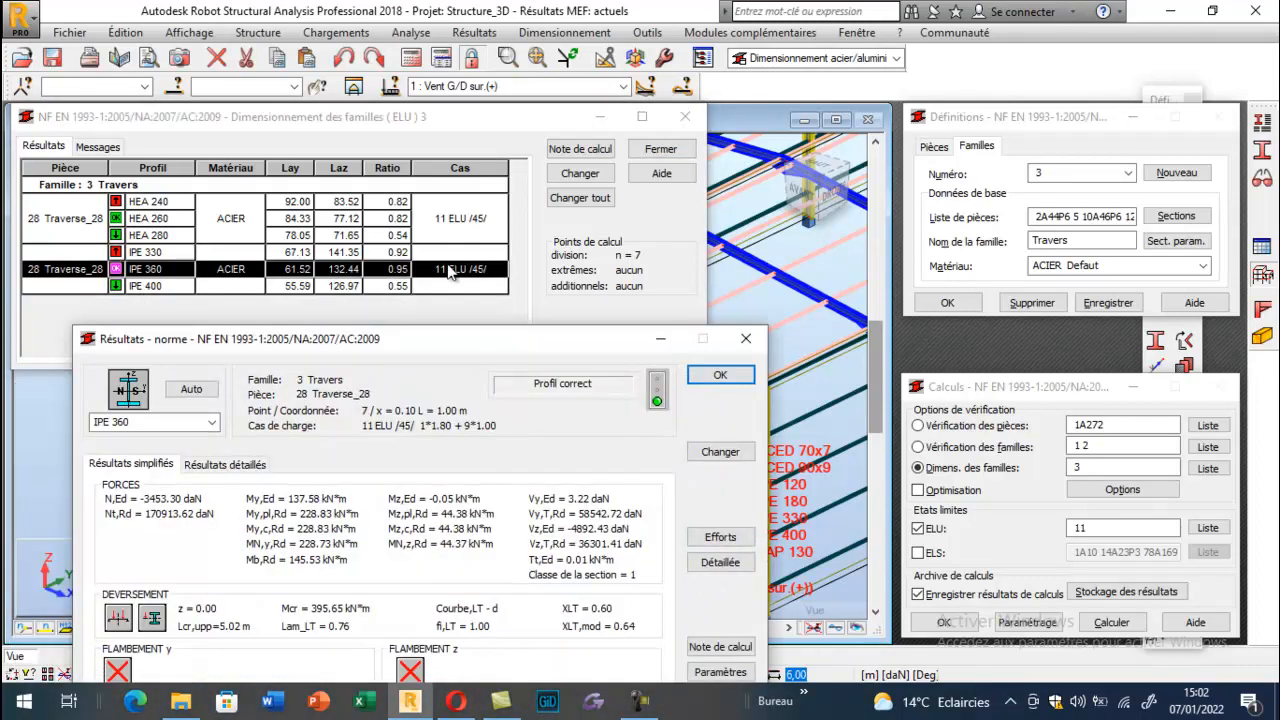
drag(405, 340, 455, 158)
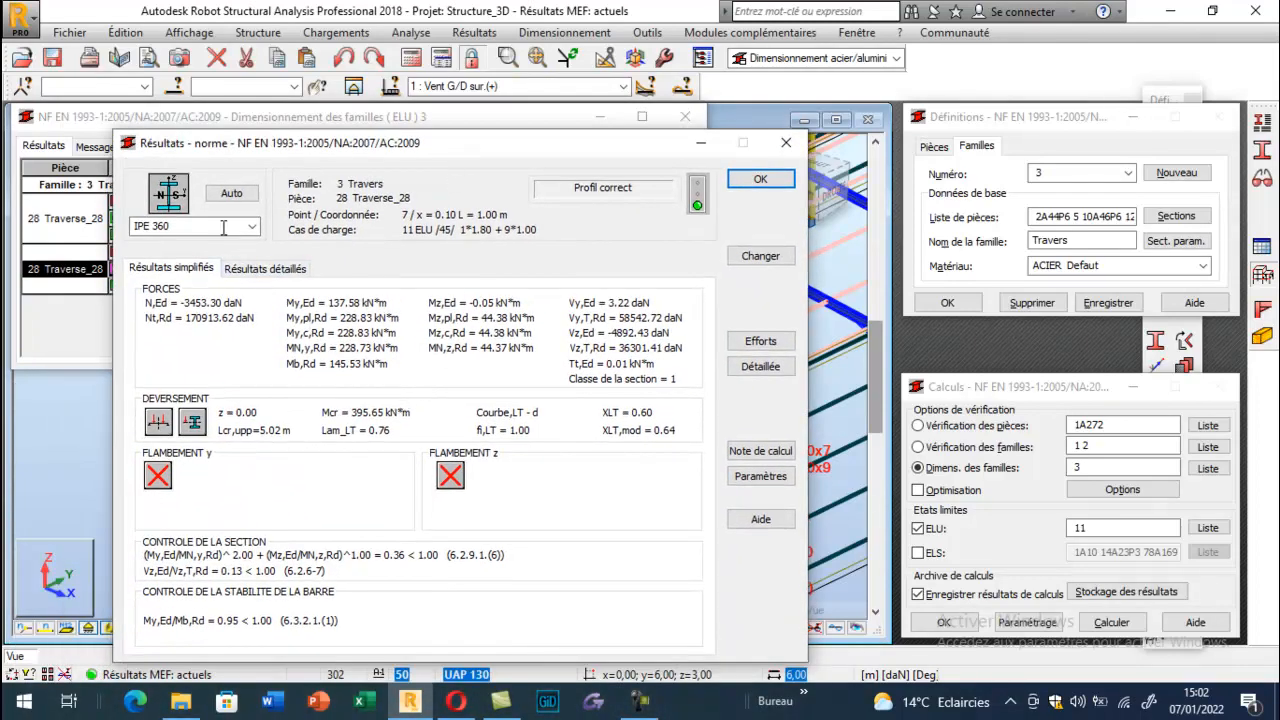
Step: Change the Travers family's section to IPE 360, discard the calculation results archive, and recalculate the structure
click(758, 256)
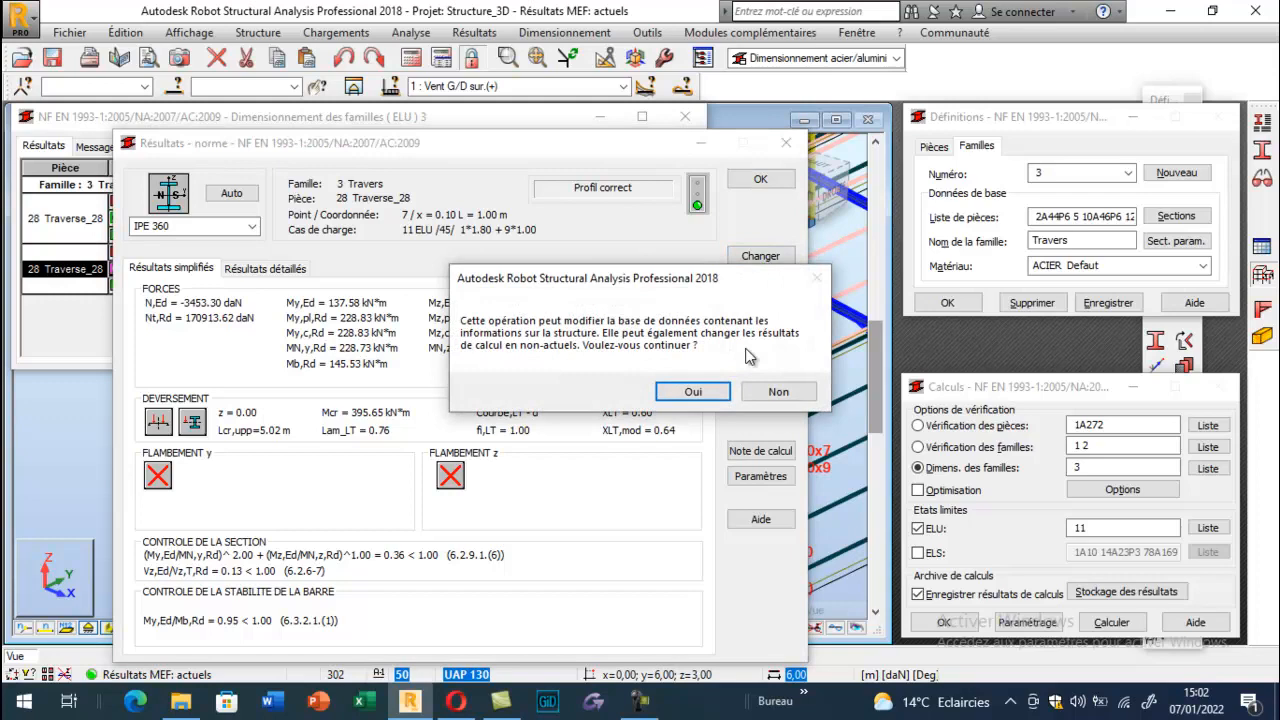
click(693, 391)
click(786, 143)
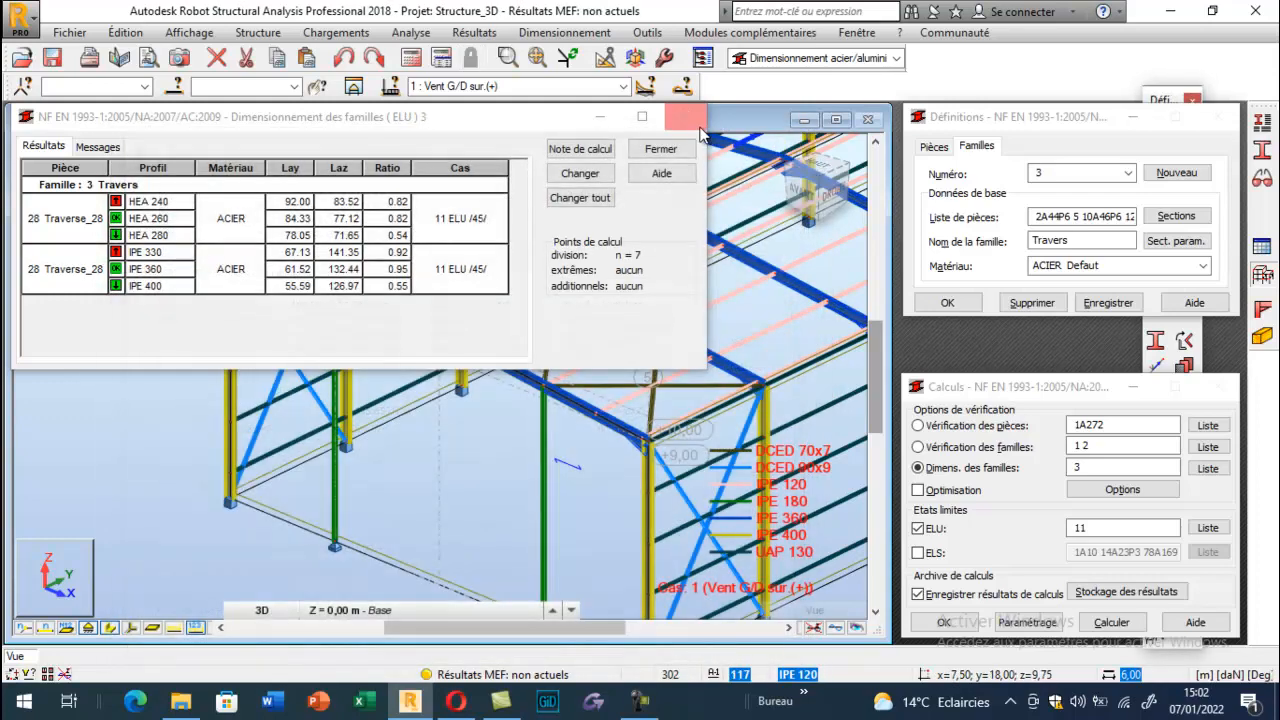
click(686, 117)
click(240, 300)
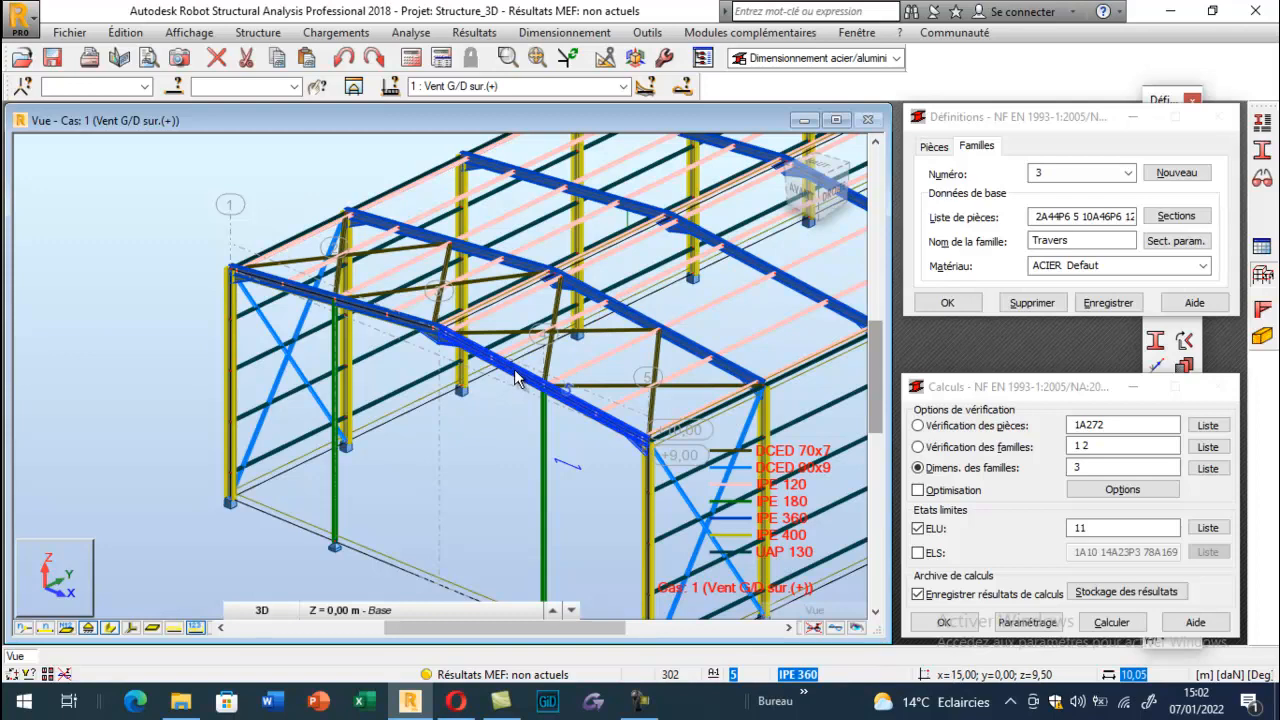
click(411, 58)
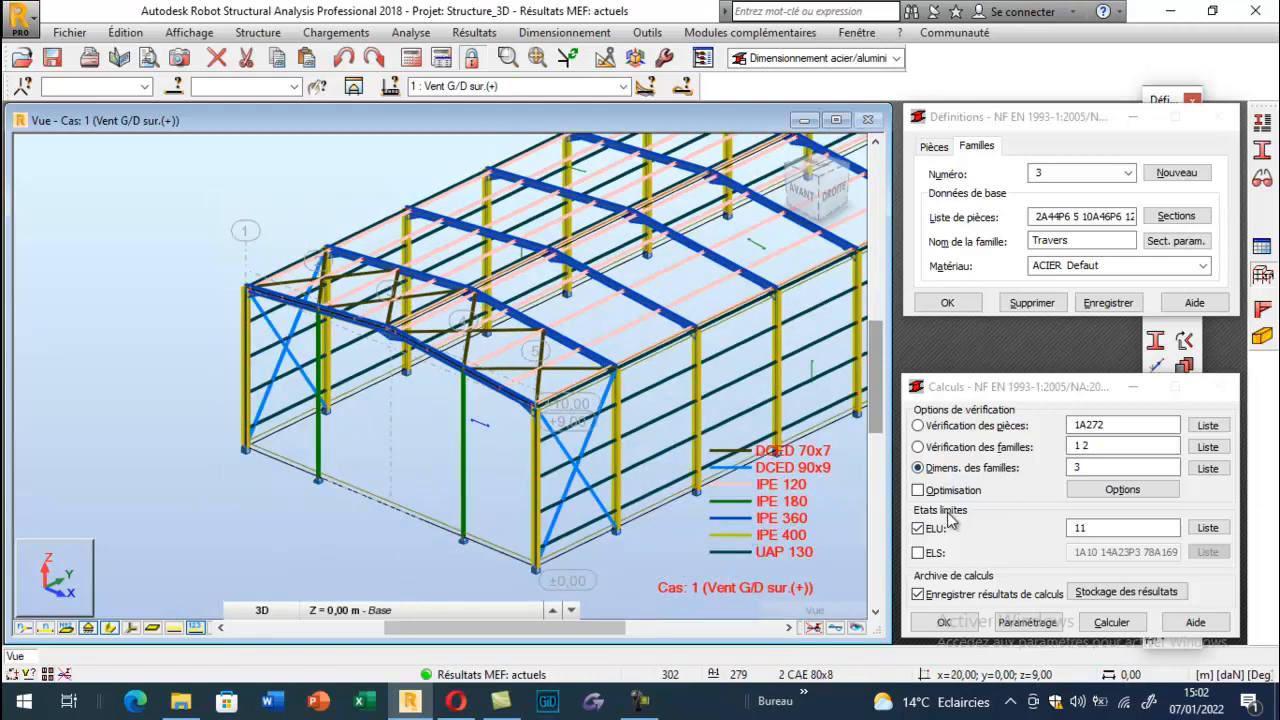
Step: Run a family verification at ELU for family 3
click(952, 452)
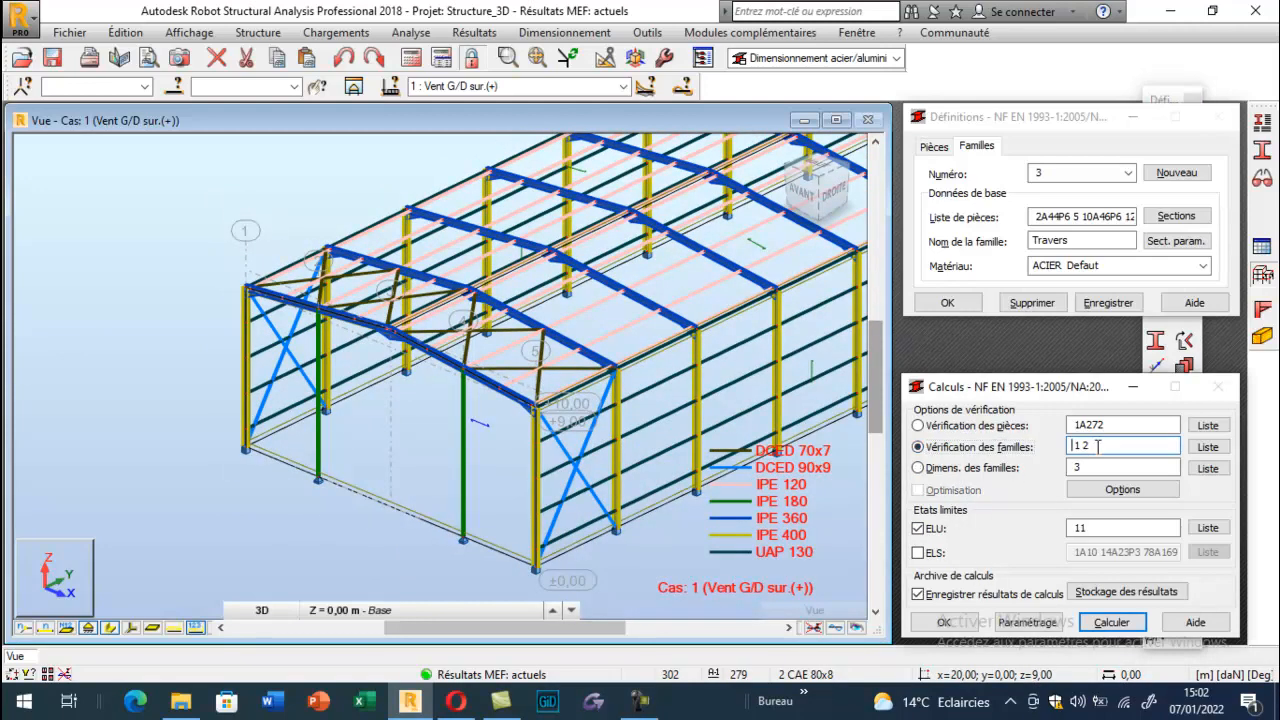
drag(1097, 447, 1005, 462)
text(3)
click(1110, 622)
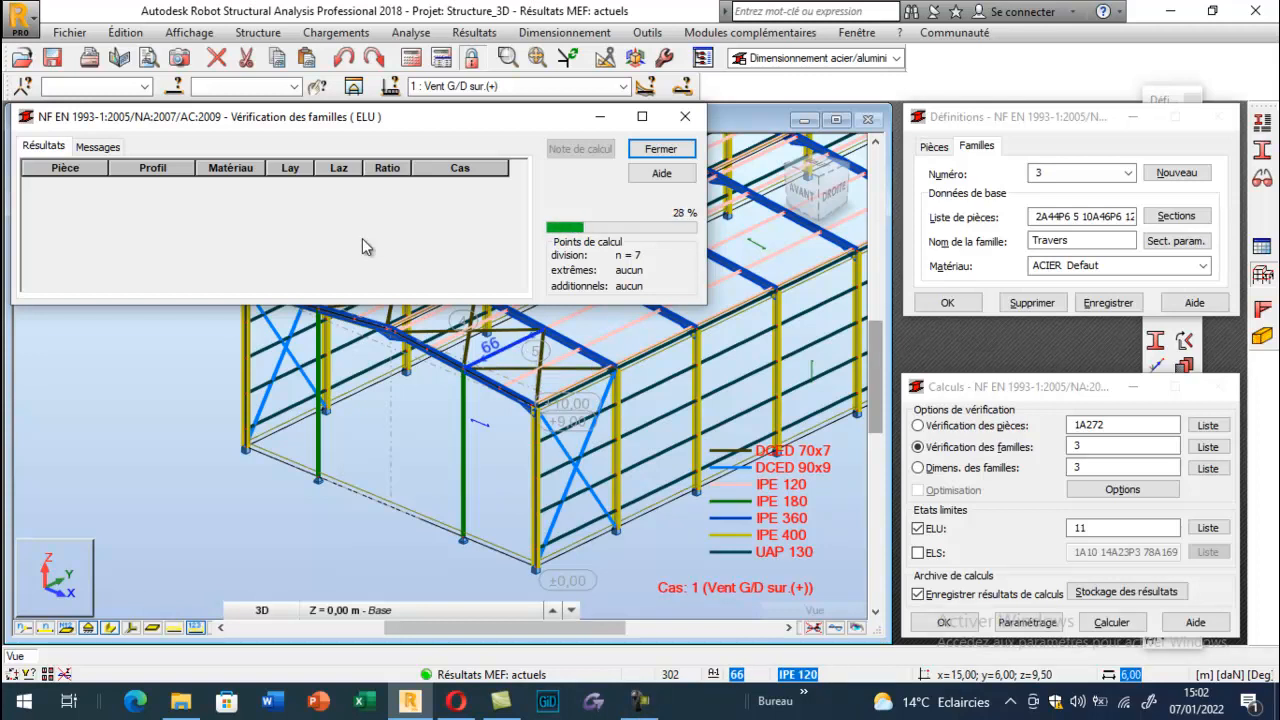
click(640, 702)
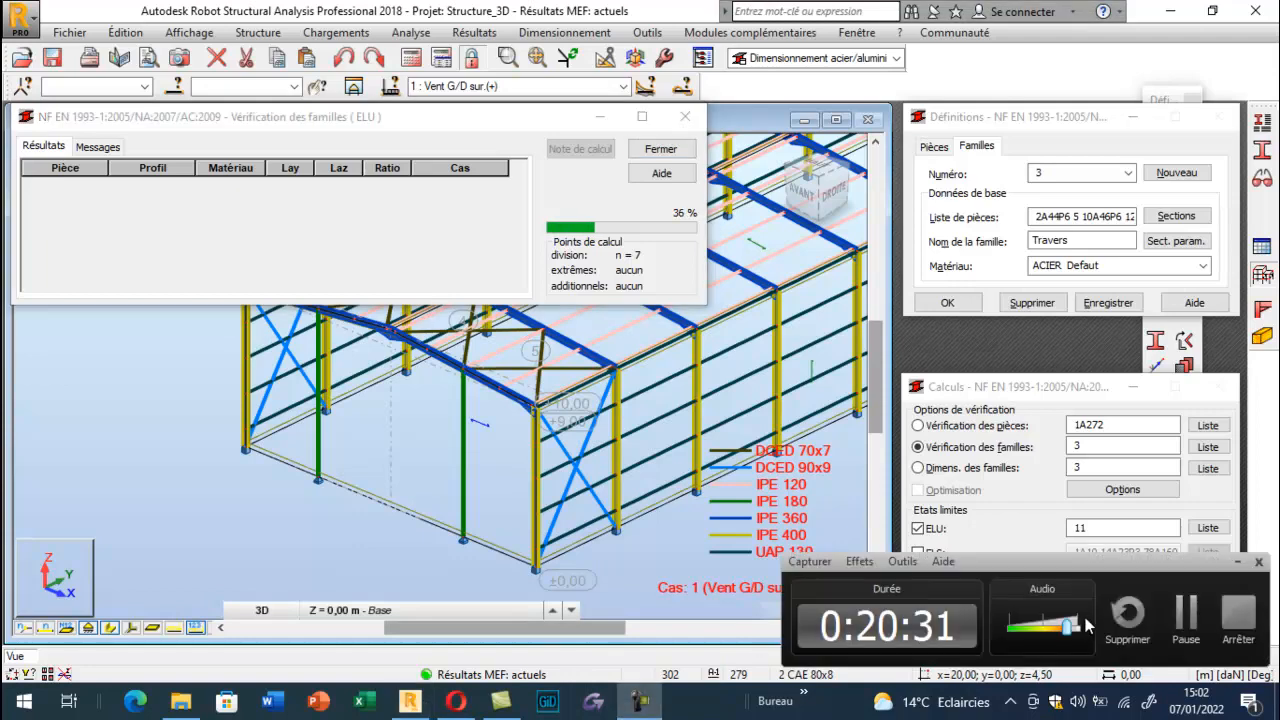
click(1188, 616)
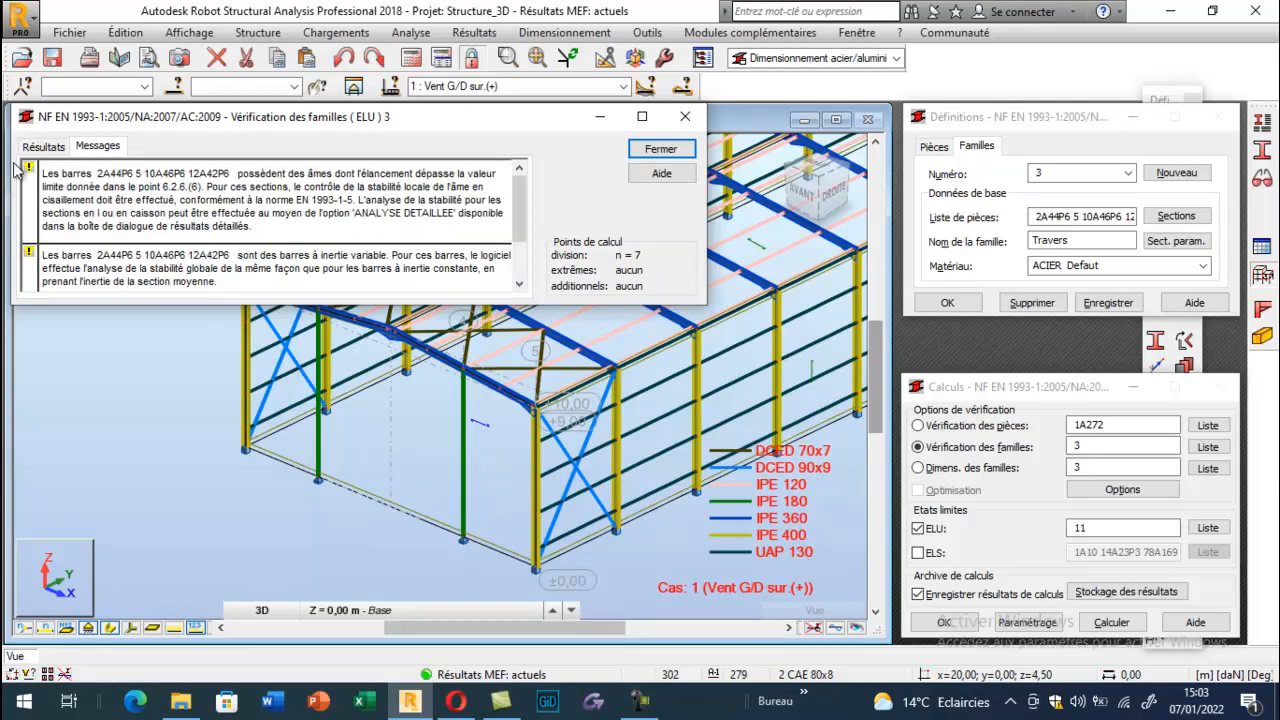
Step: Review the ELU verification results for Traverse_28 with IPE 360 and close them without saving
click(43, 146)
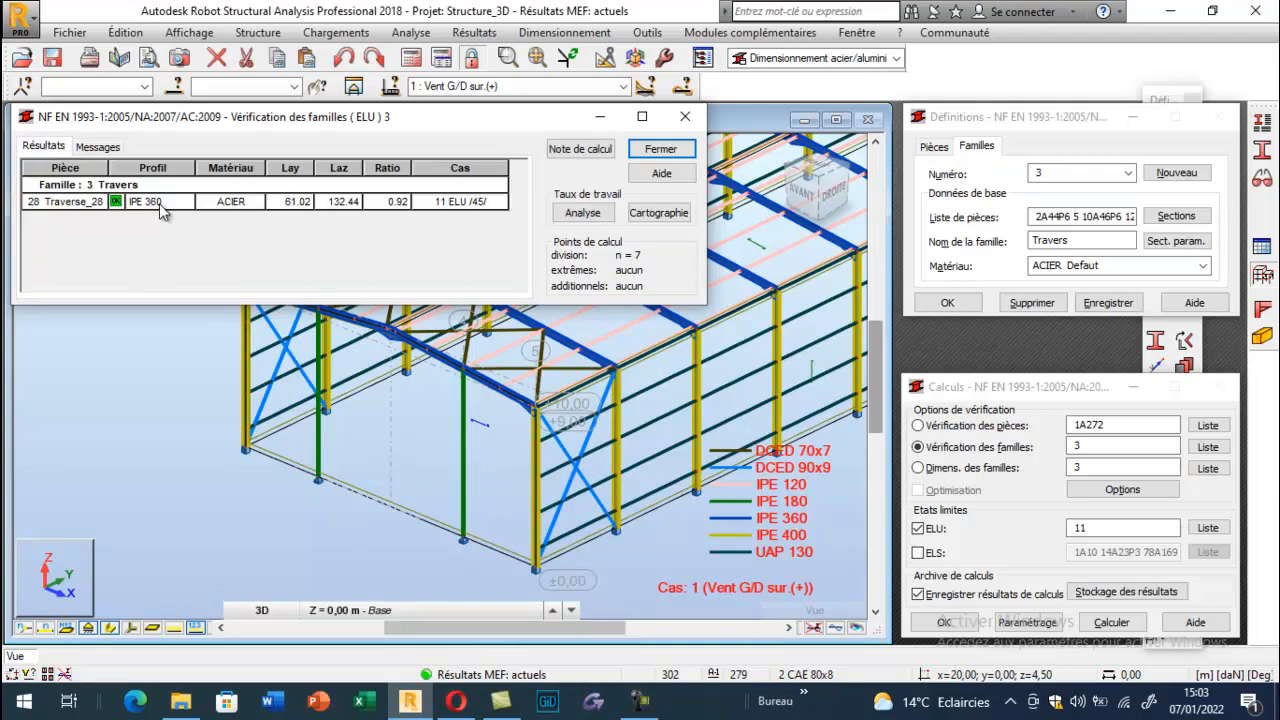
double_click(159, 203)
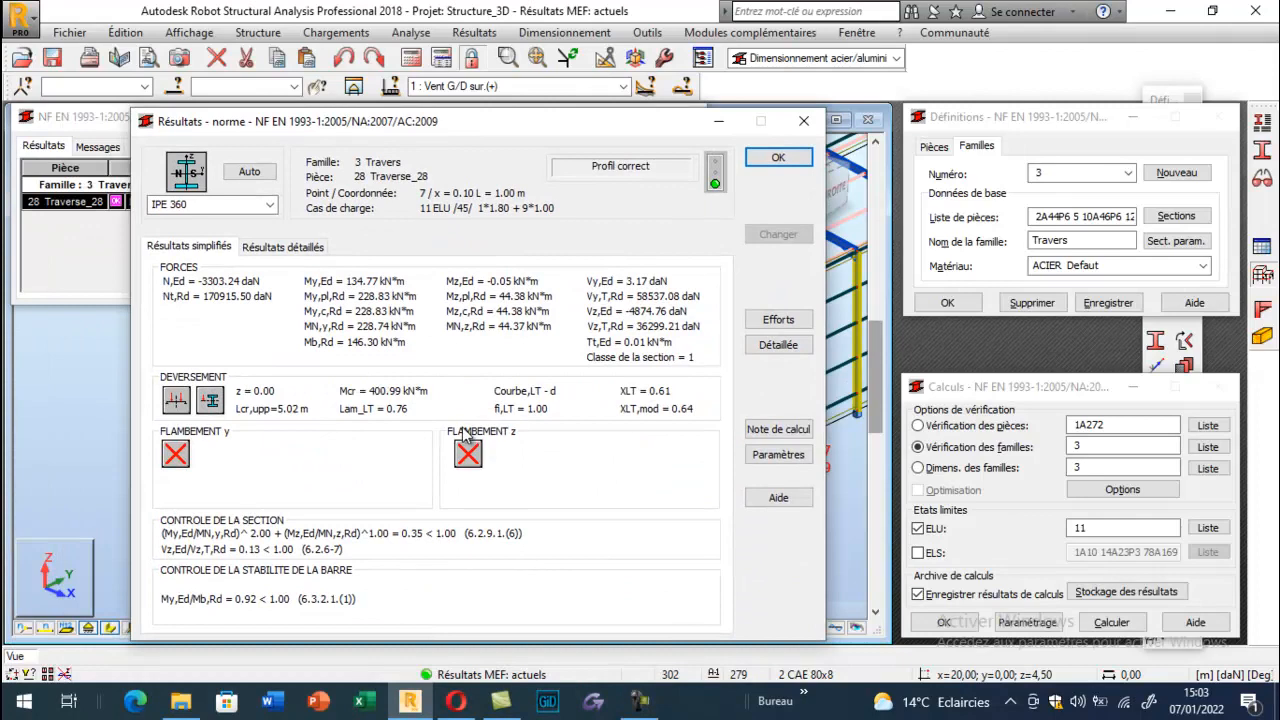
click(778, 157)
click(690, 118)
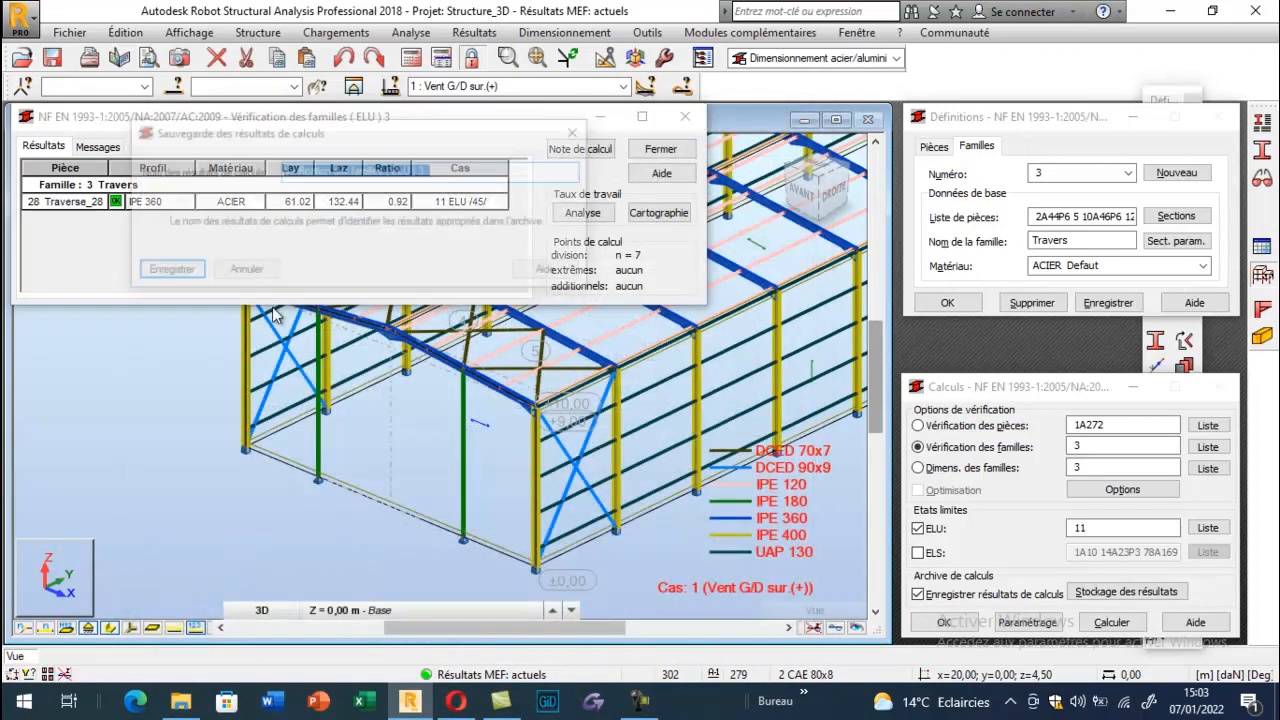
key(Escape)
Step: Switch the family 3 verification to ELS with only load combination 14 and run the calculation
click(917, 552)
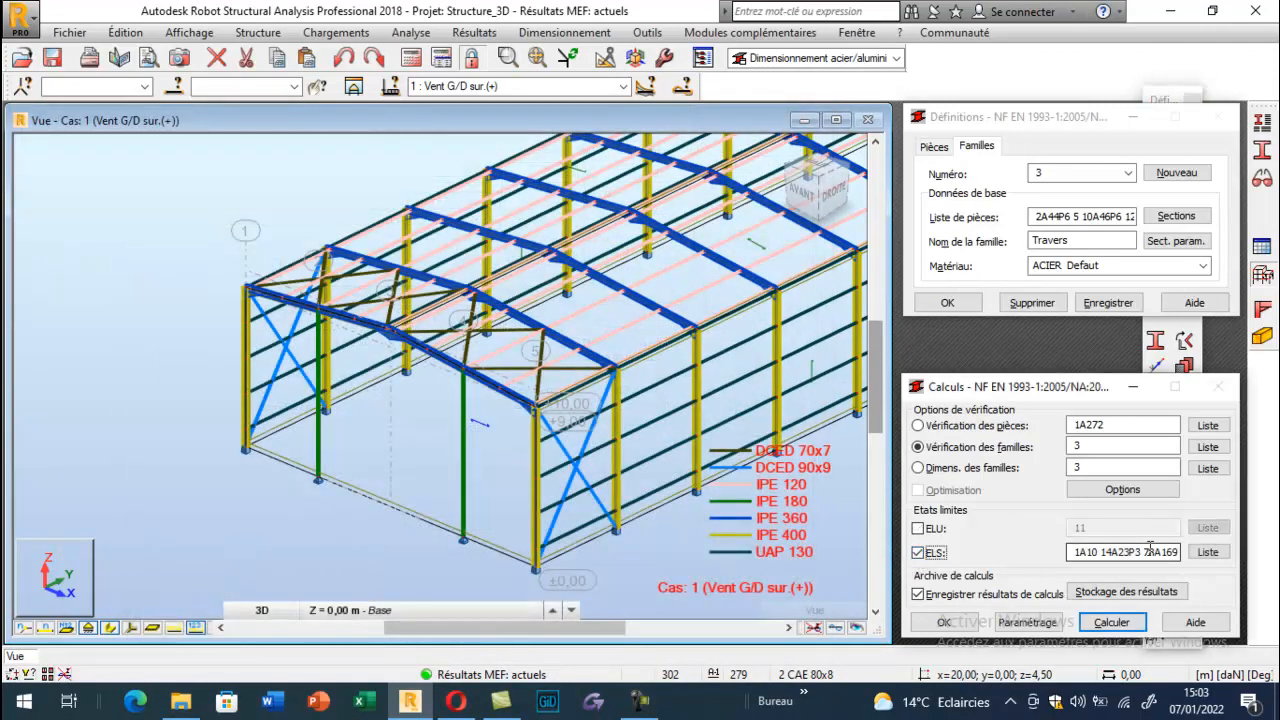
click(1207, 552)
click(1021, 490)
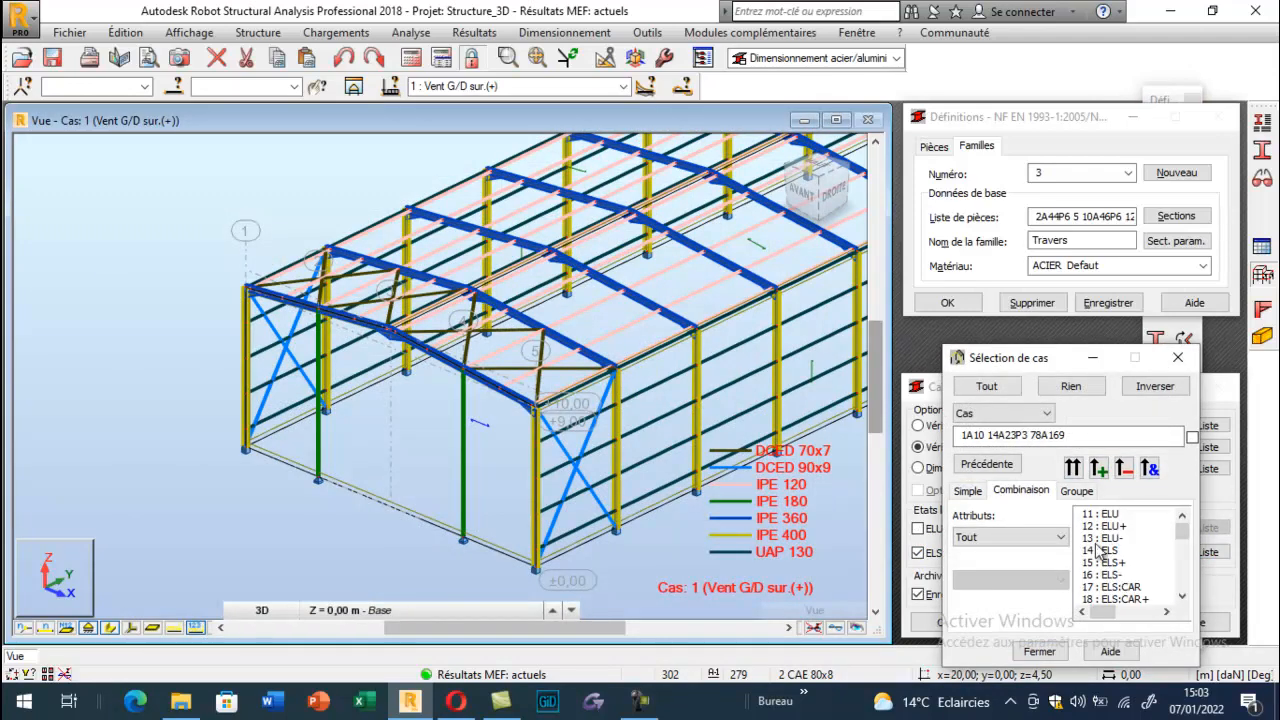
click(1100, 550)
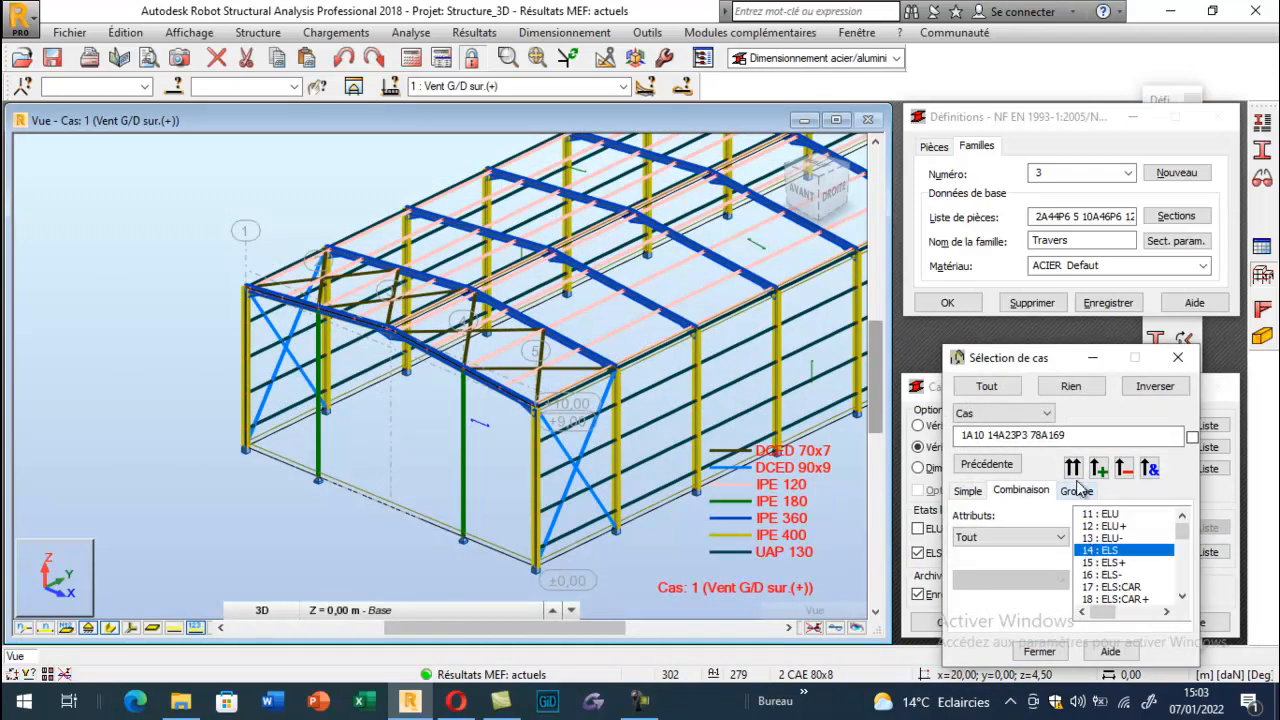
click(1073, 467)
click(1184, 362)
click(1111, 622)
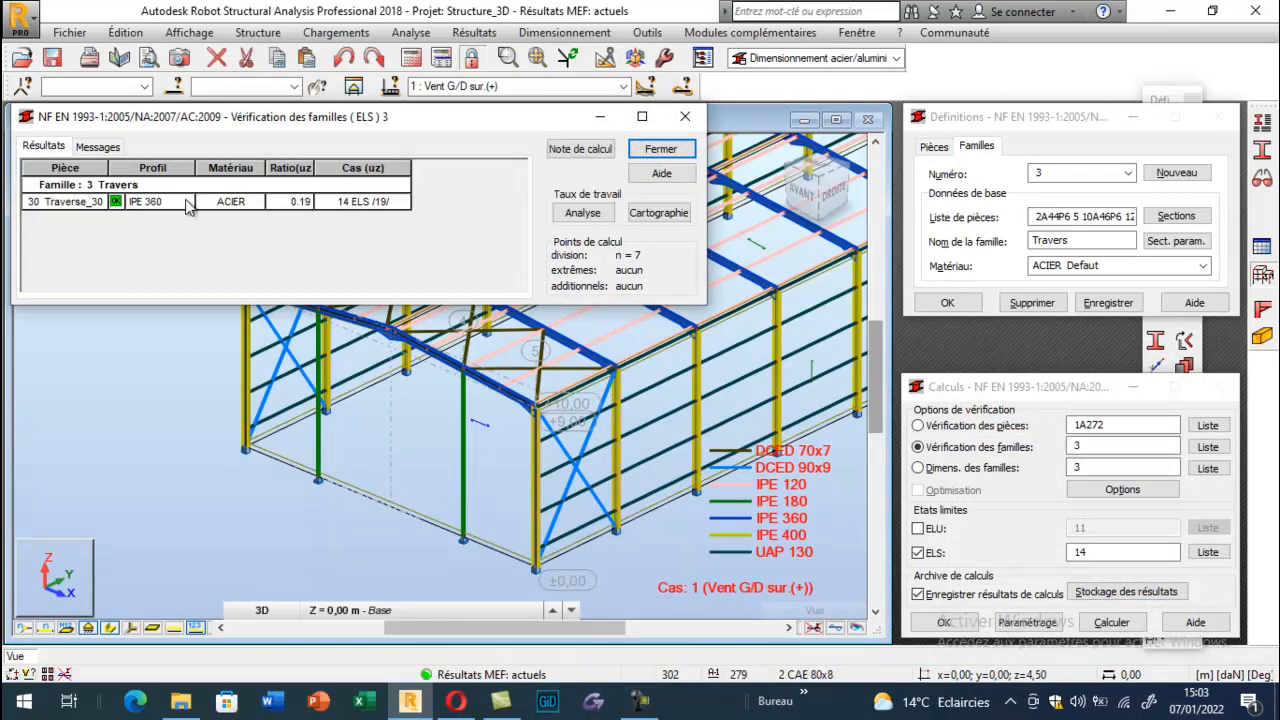
Step: Review the ELS deflection check for Traverse_30 and close the results without saving
double_click(161, 202)
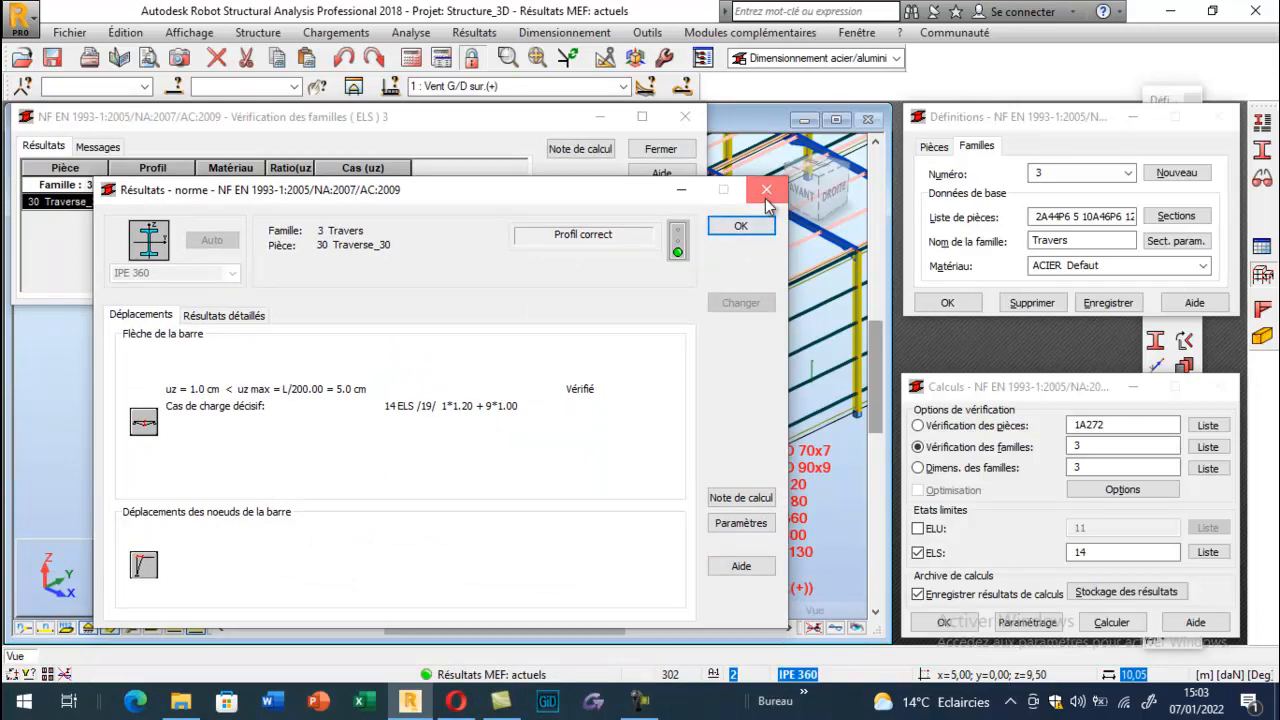
click(740, 225)
click(685, 116)
click(166, 271)
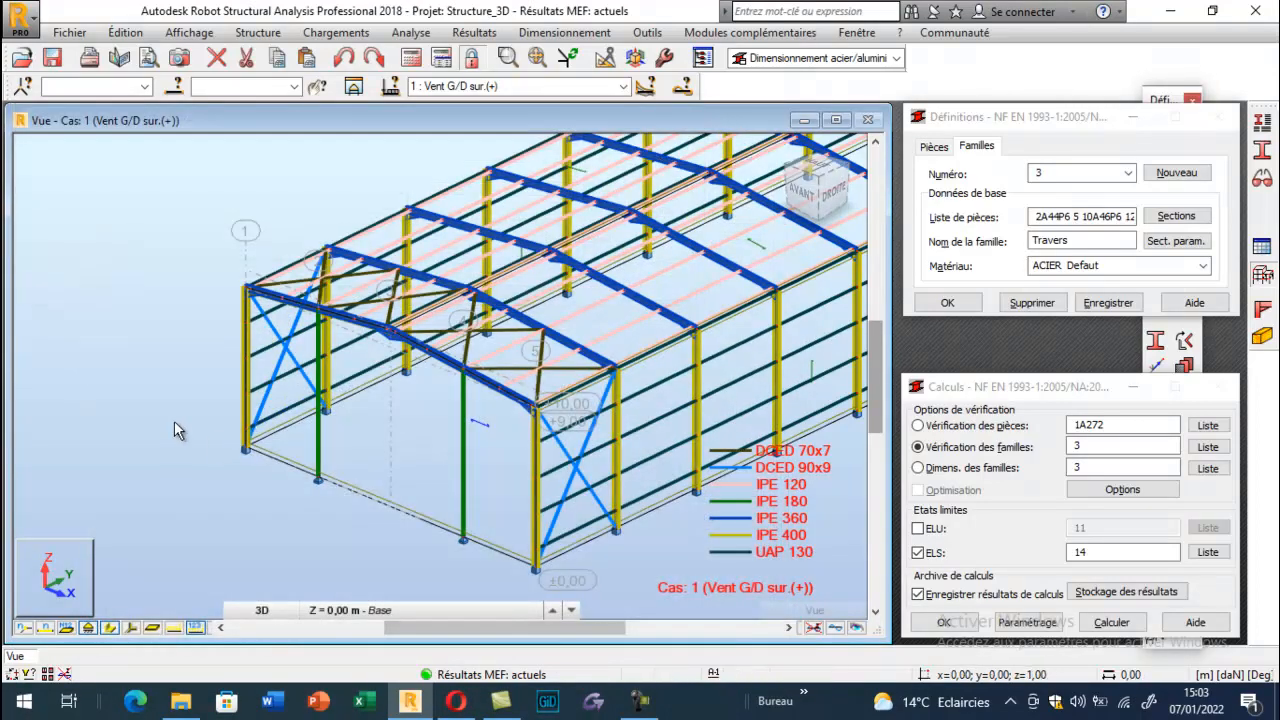